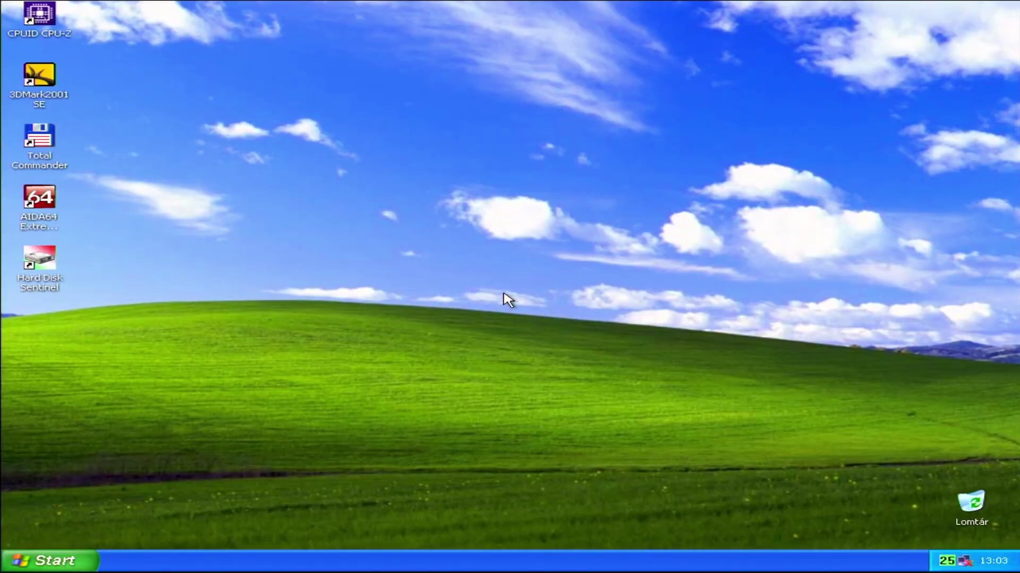
Step: Open CPU-Z and show the processor details for Socket #2
double_click(40, 33)
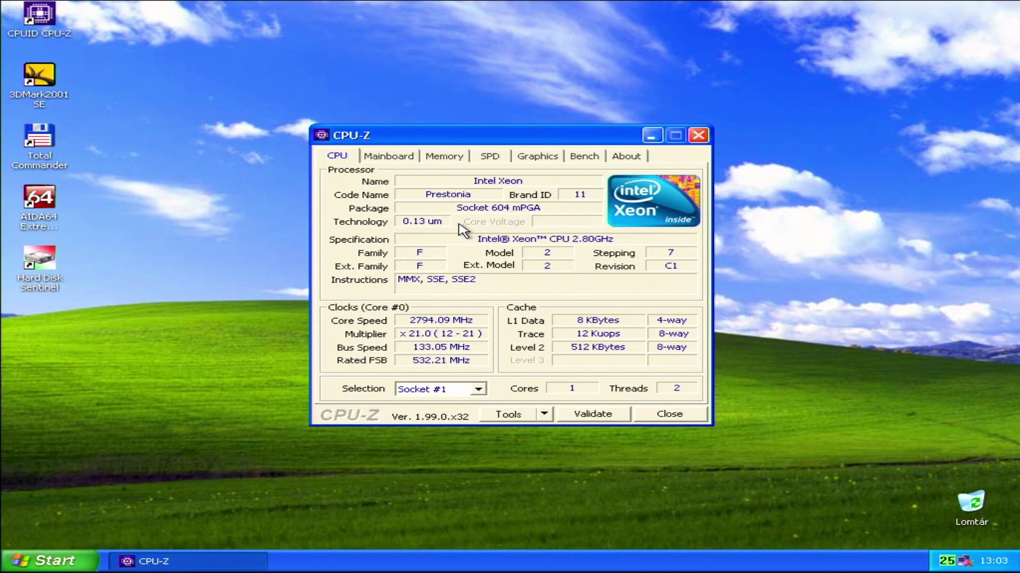
left_click(478, 389)
left_click(466, 412)
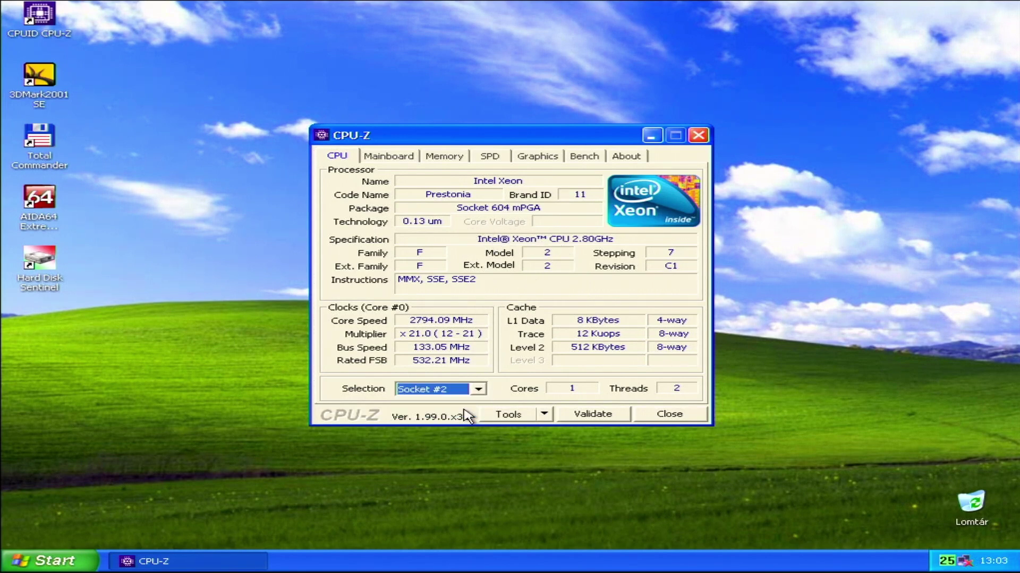
Step: Examine the mainboard and general memory information, including the SPD data of memory slots #4 and #6
left_click(381, 155)
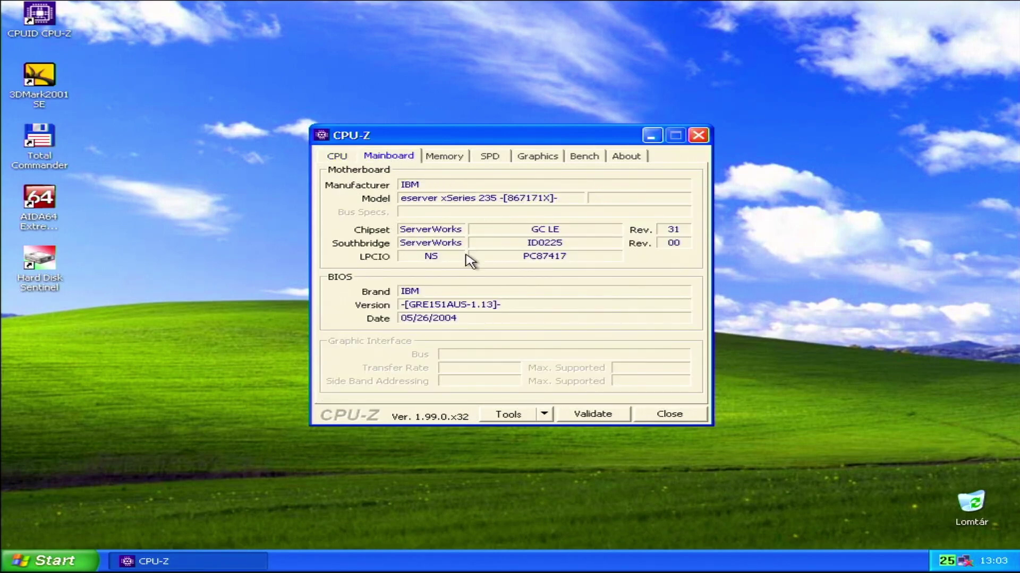
left_click(442, 159)
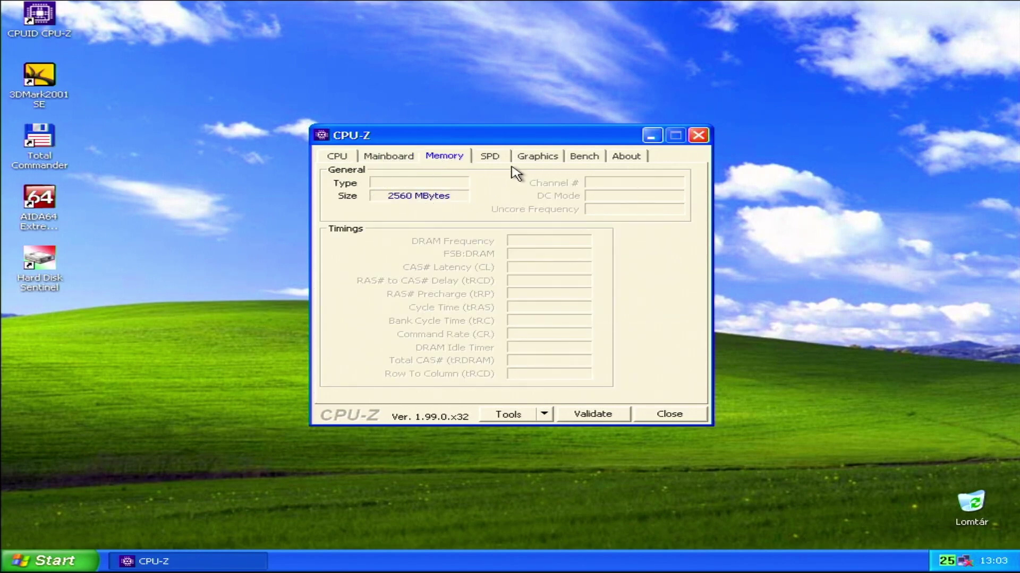
left_click(495, 159)
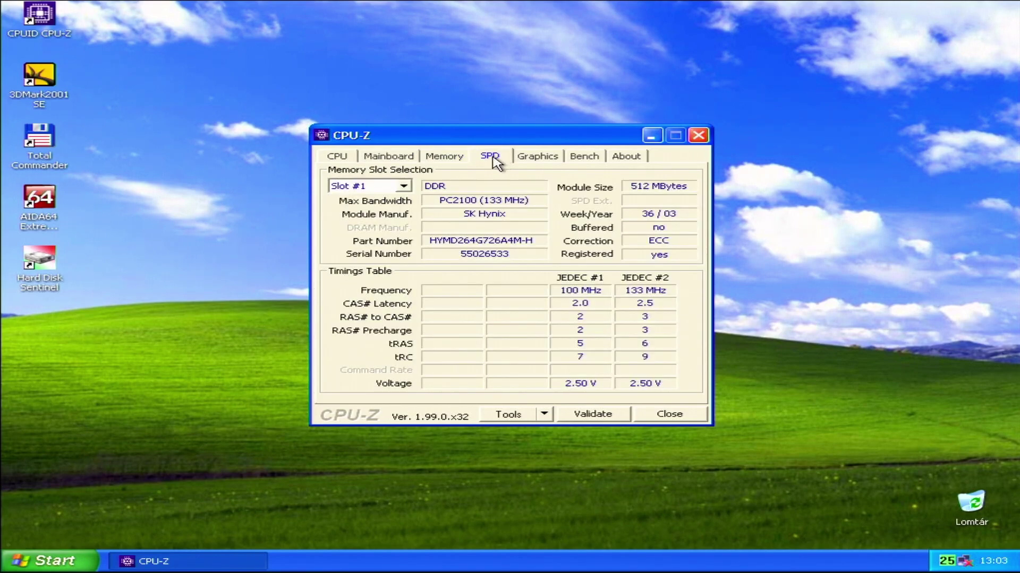
left_click(403, 186)
left_click(392, 210)
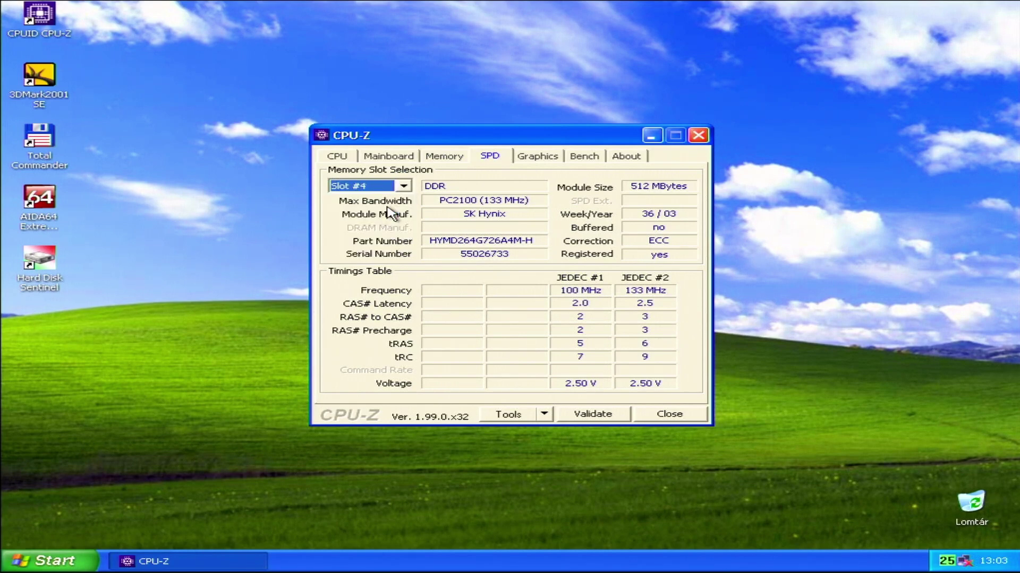
scroll(392, 213, "down", 1)
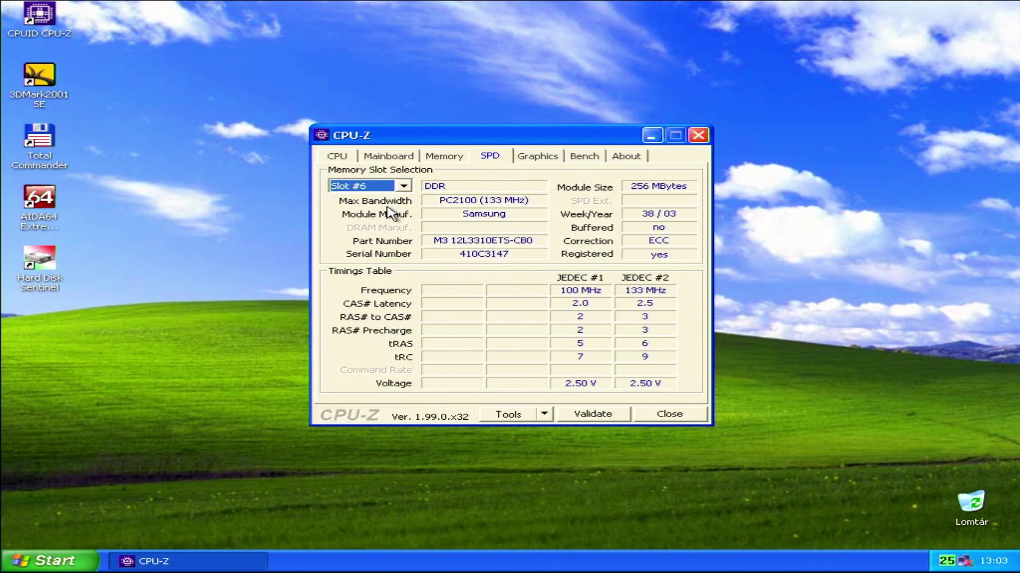
Step: View the graphics device details and run the CPU benchmark with Version 17.01.32
left_click(525, 159)
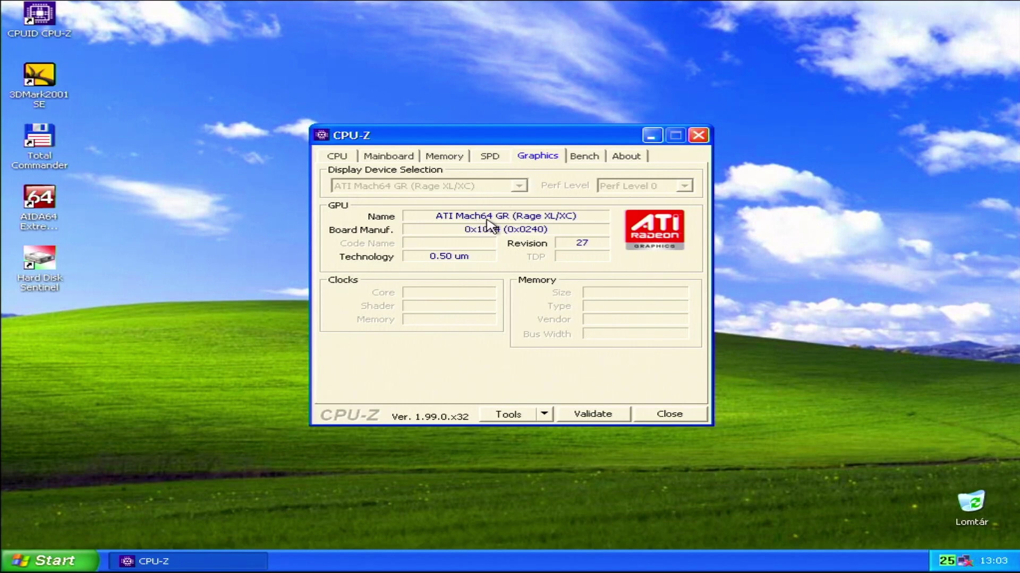
left_click(589, 159)
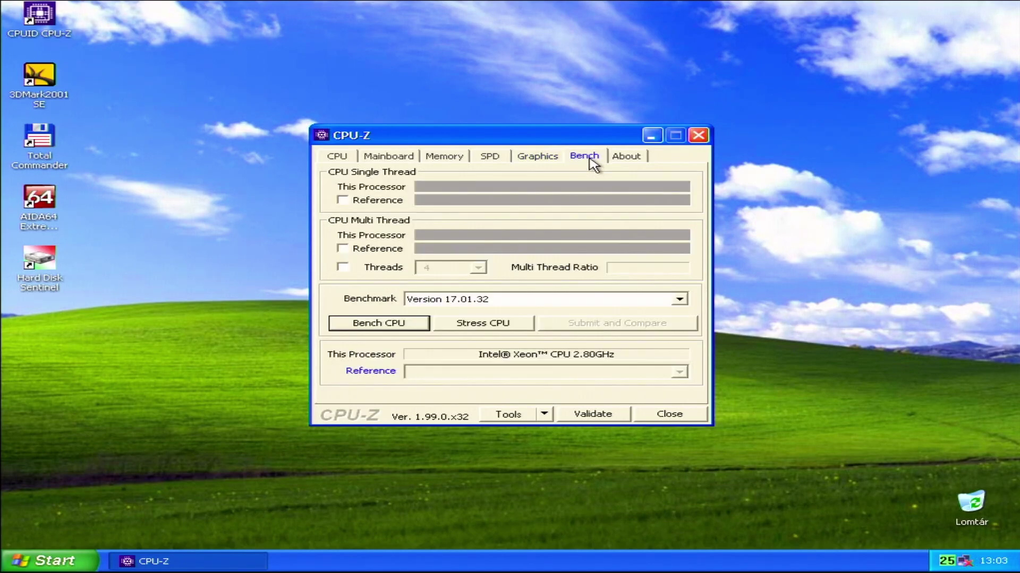
left_click(389, 326)
Step: View the About information with the program and Windows versions, and close CPU-Z
left_click(614, 157)
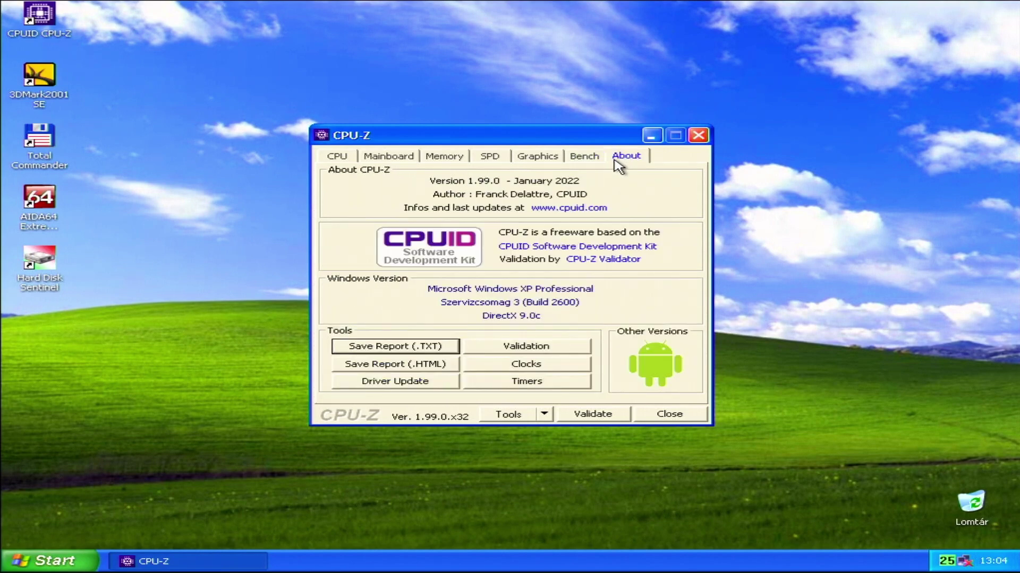
left_click(696, 134)
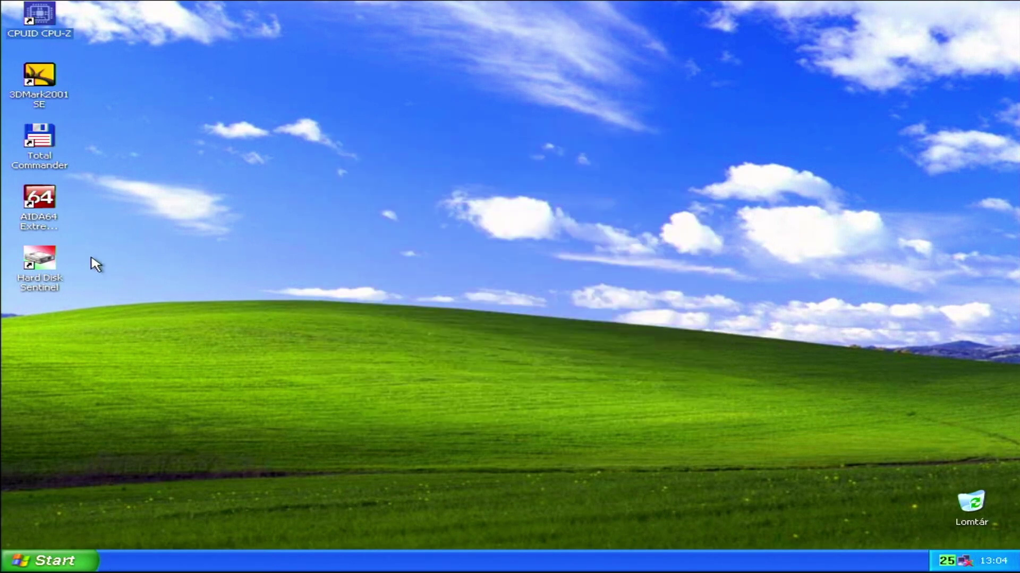
Step: Open AIDA64 Extreme Edition and show the DMI details of the first Intel Xeon processor
left_click(43, 221)
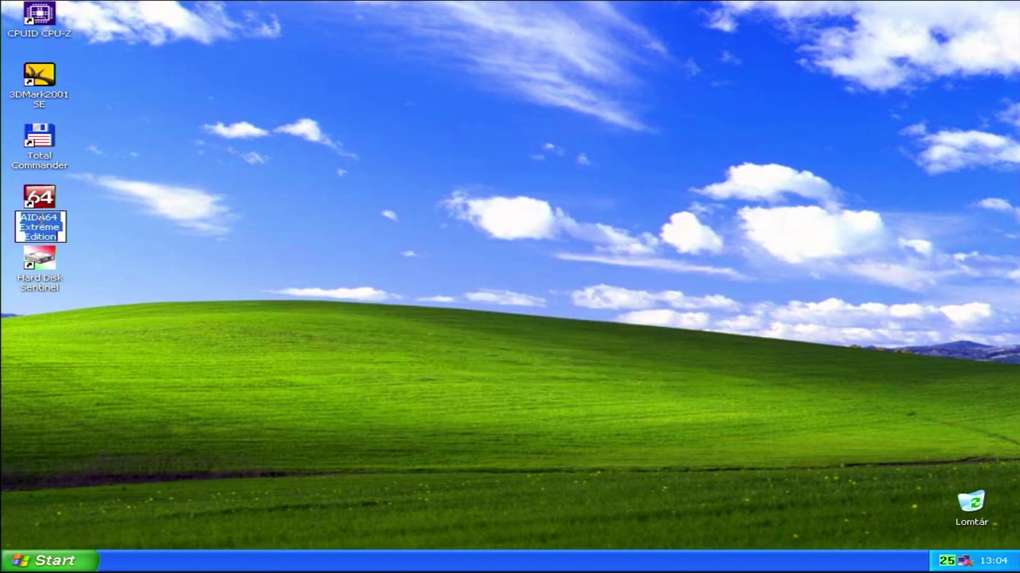
double_click(45, 226)
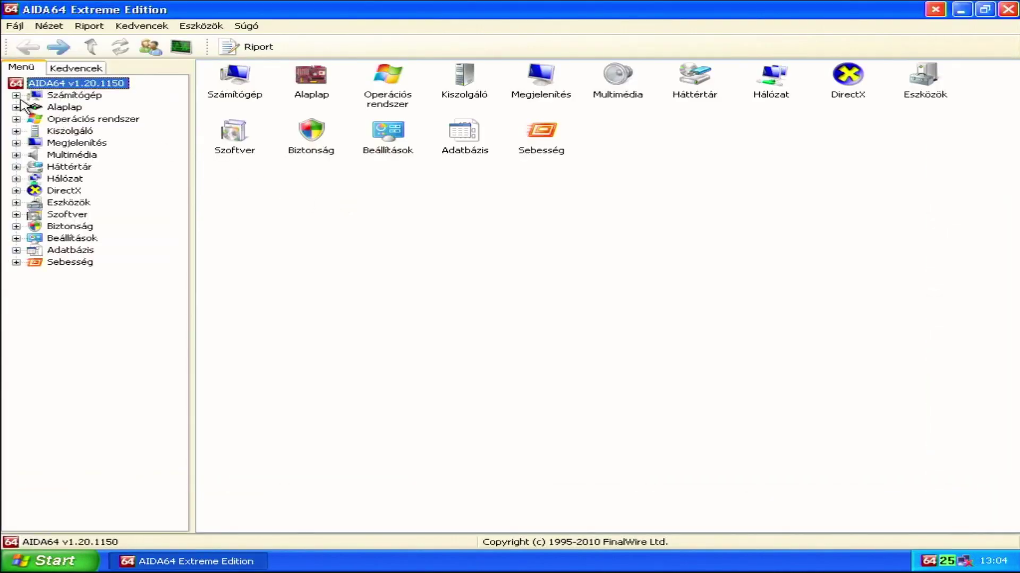
double_click(69, 96)
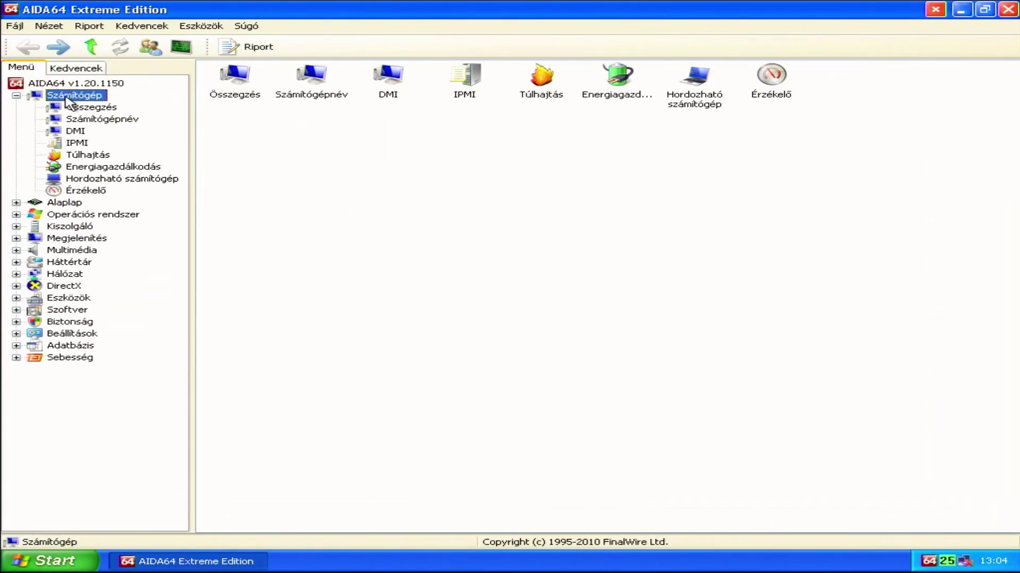
left_click(66, 132)
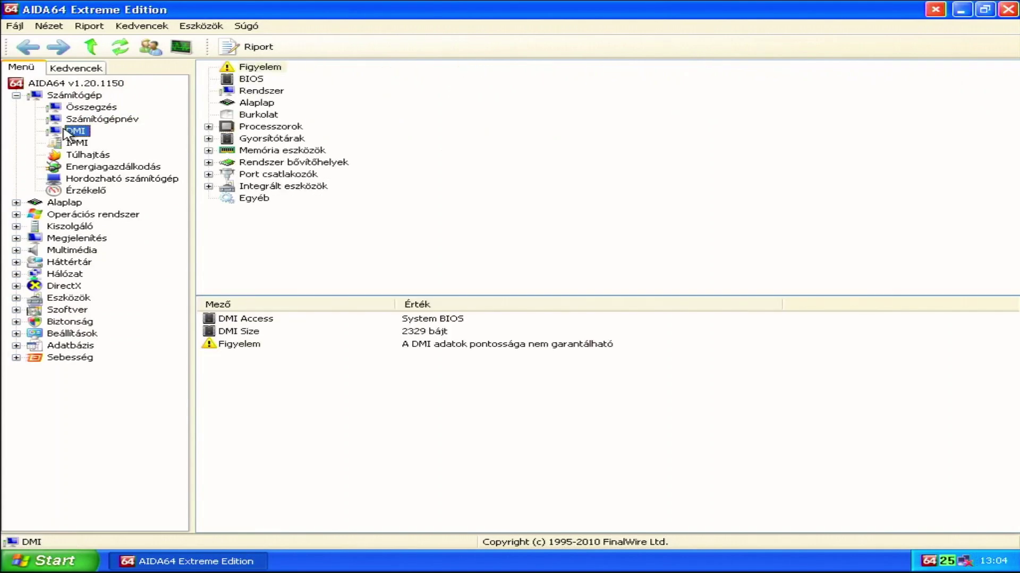
double_click(264, 128)
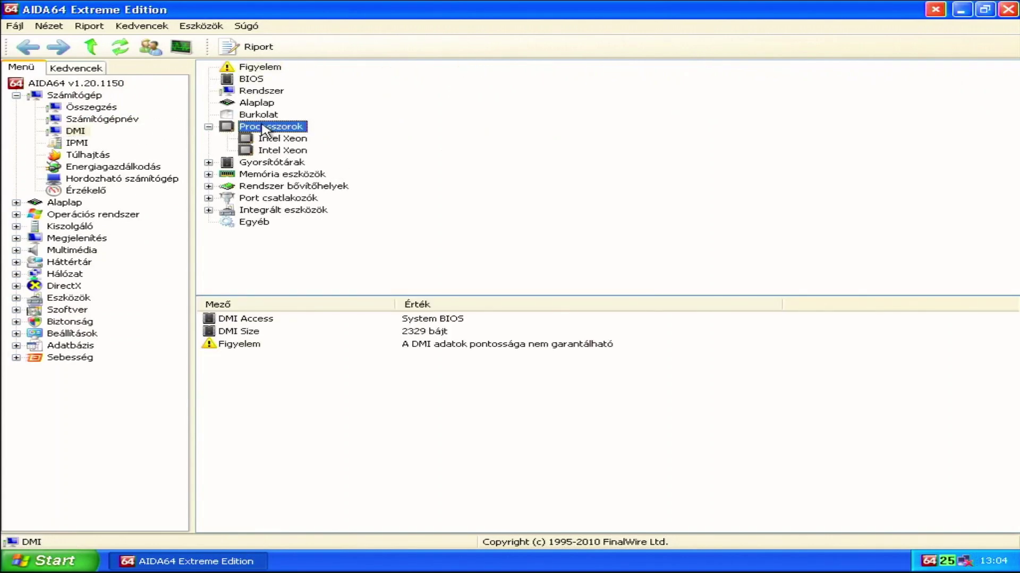
left_click(269, 138)
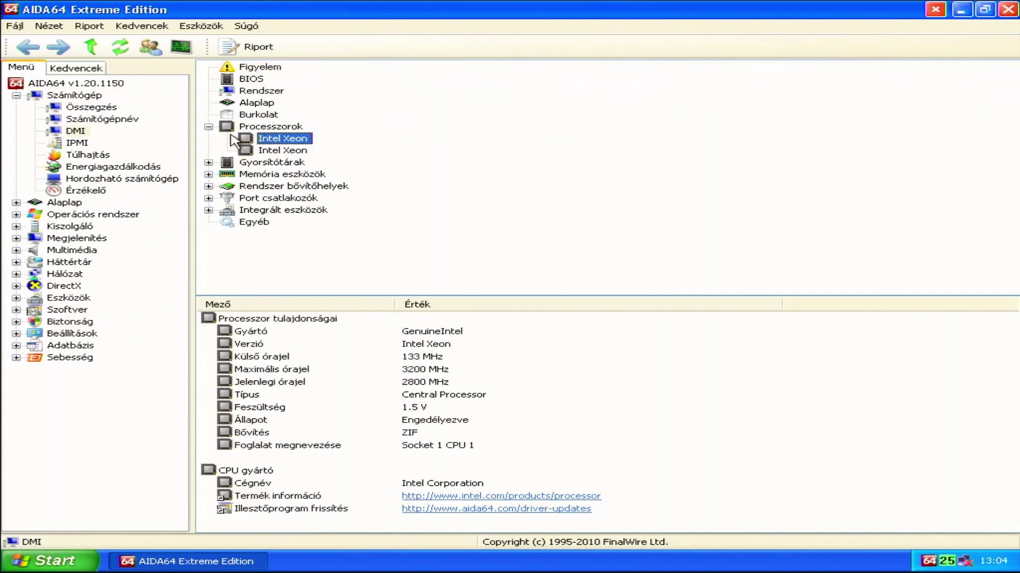
Step: Examine the CPU page of the Alaplap category, from the CPU properties down to the CPU utilization
double_click(65, 203)
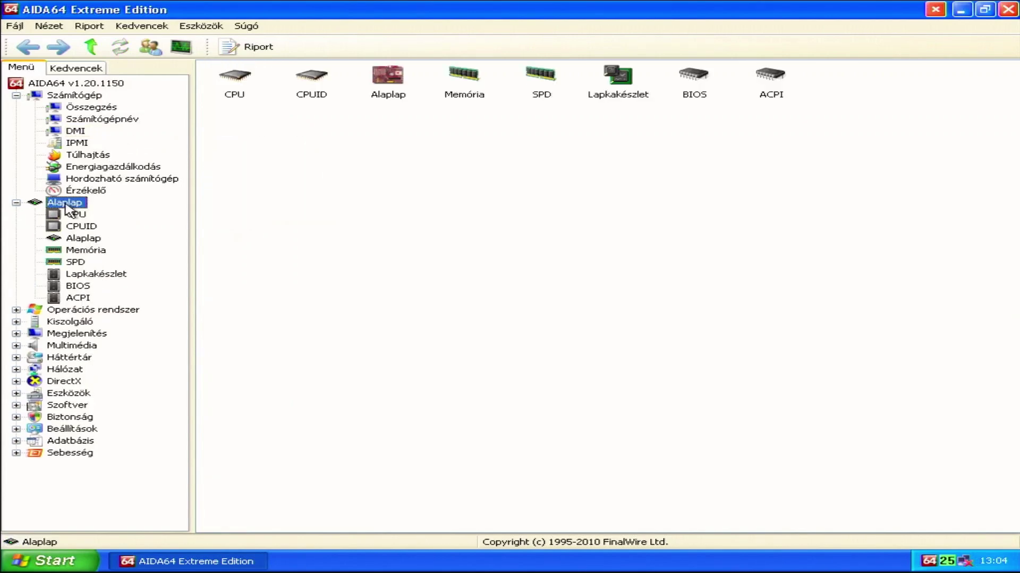
left_click(64, 214)
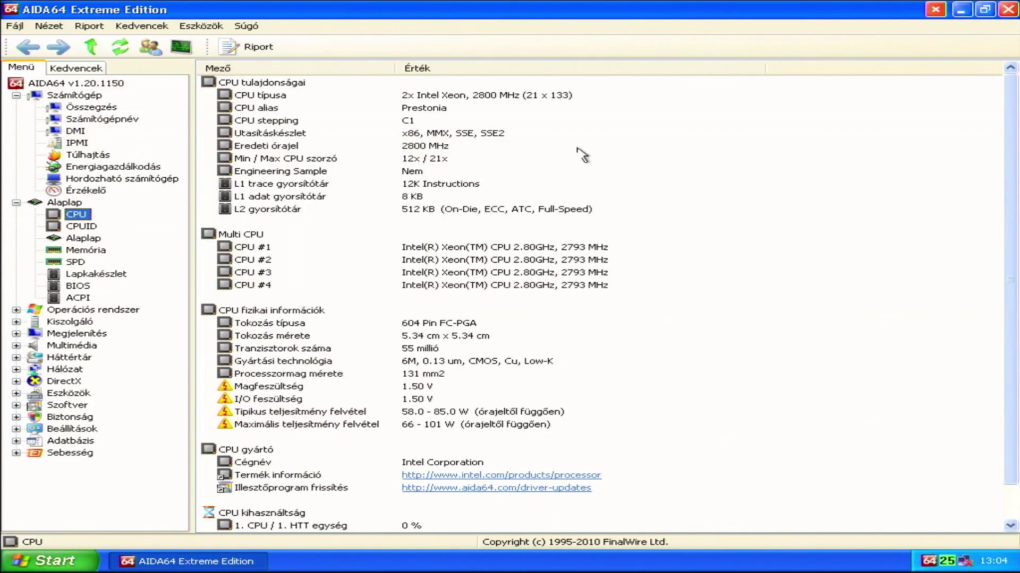
left_click(714, 247)
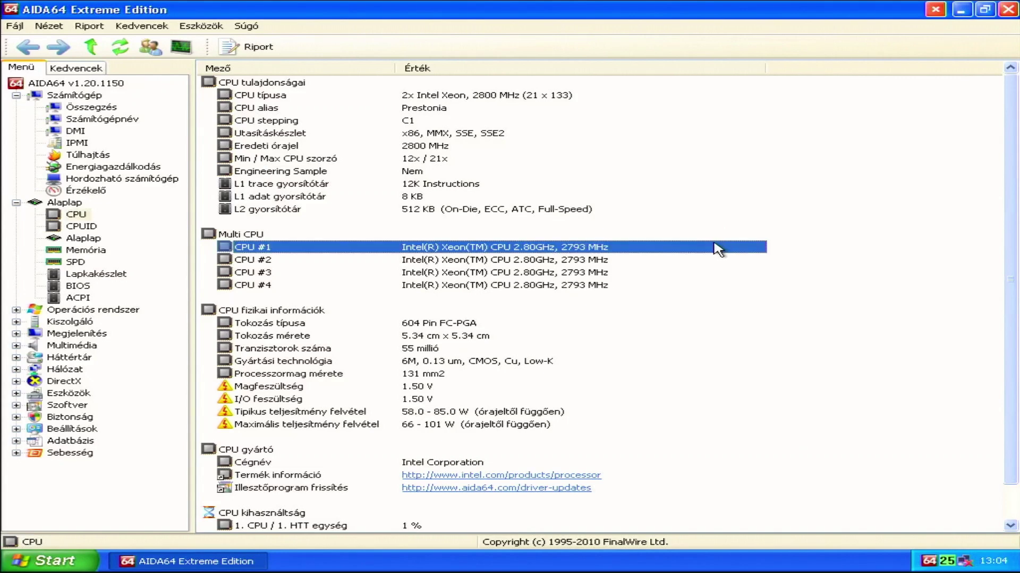
scroll(714, 245, "down", 1)
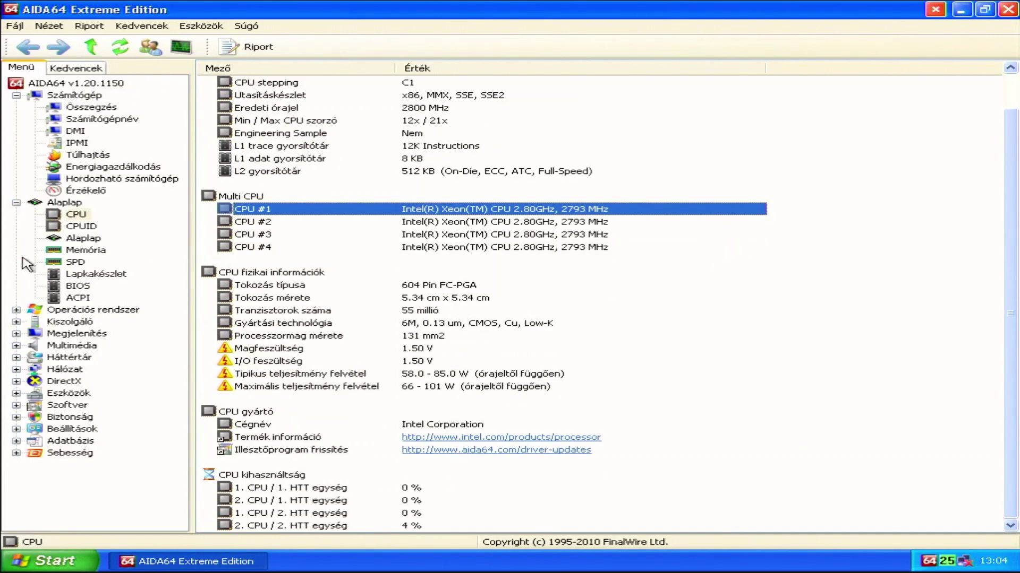
left_click(418, 311)
Step: Review the CPUID page's full list of instruction sets, security, power management and CPUID features
left_click(81, 227)
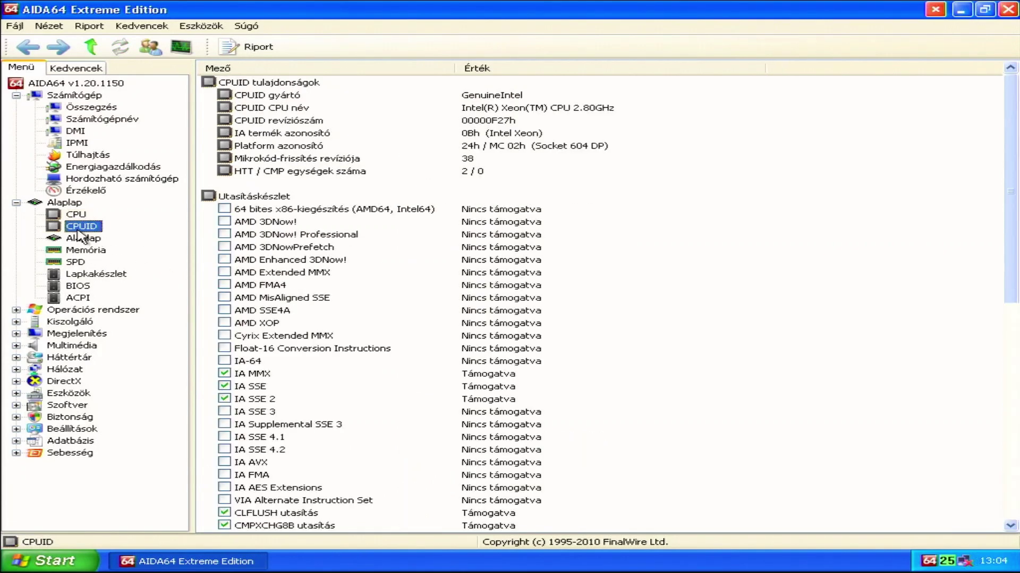
left_click(714, 184)
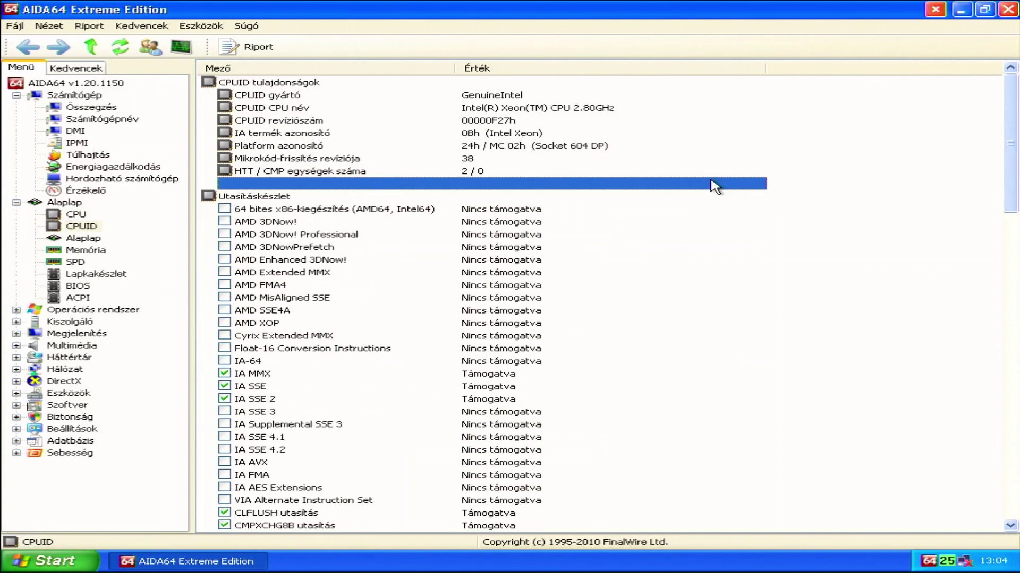
scroll(714, 185, "down", 8)
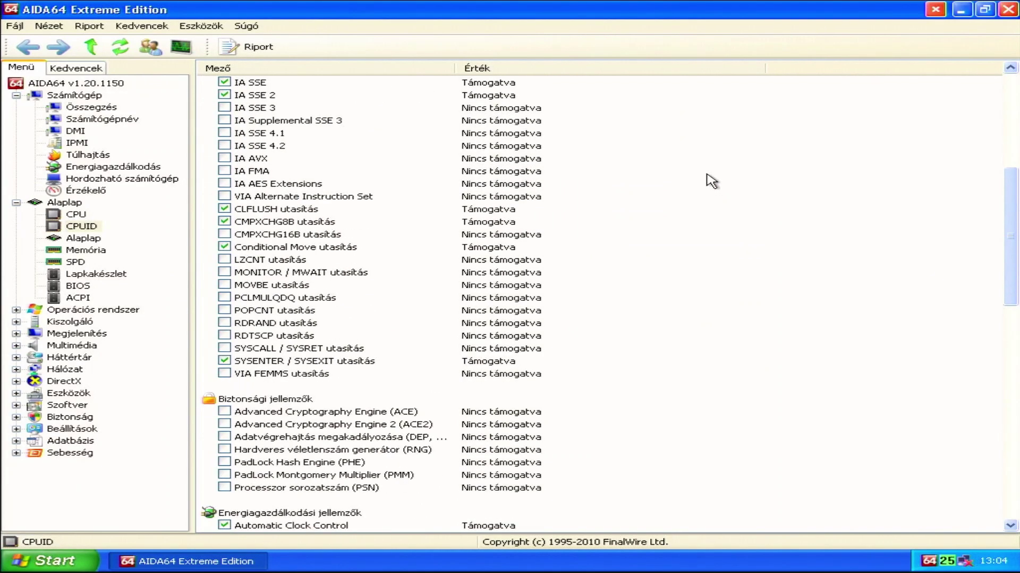
scroll(710, 180, "down", 8)
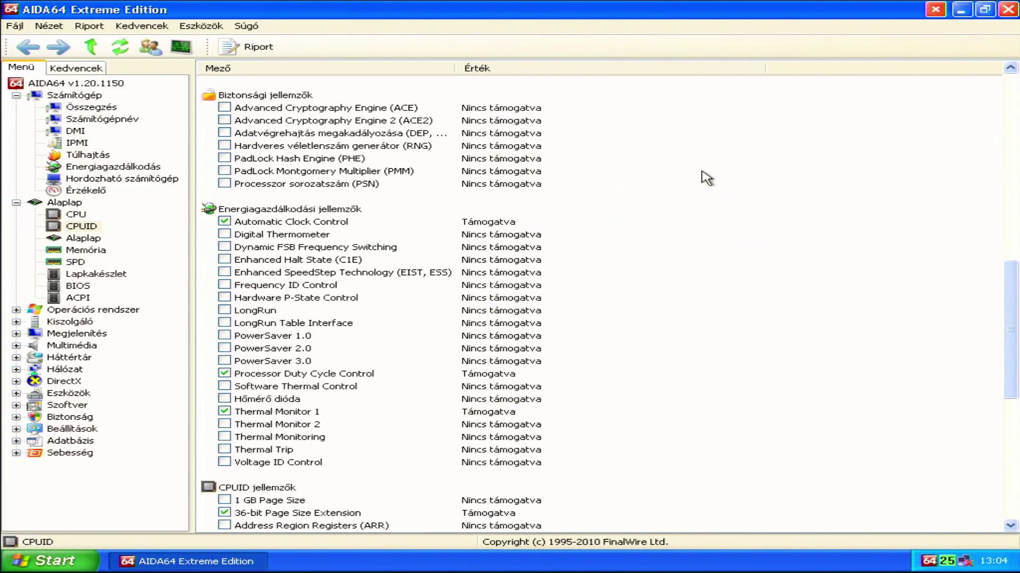
scroll(706, 178, "down", 9)
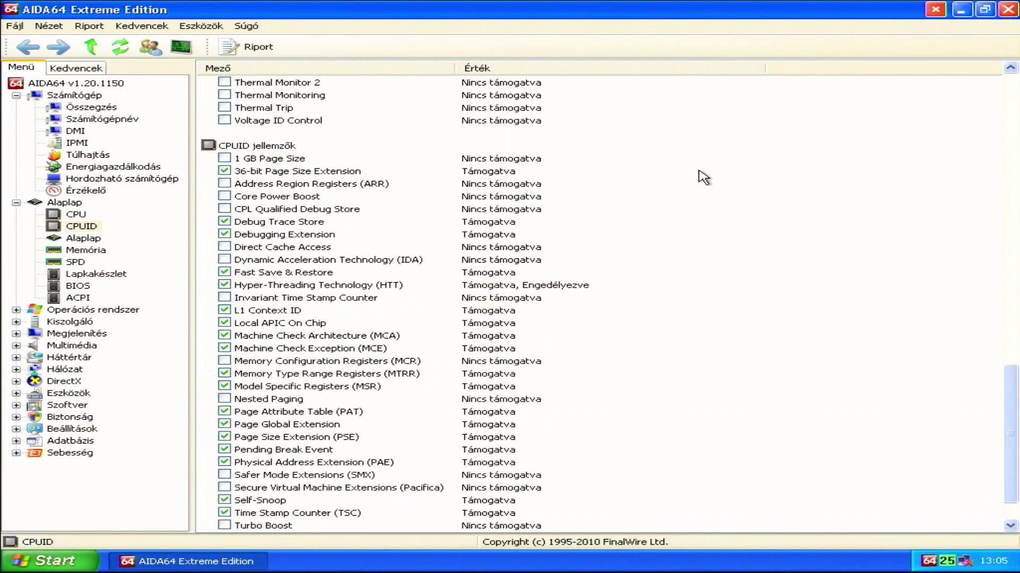
scroll(703, 177, "down", 2)
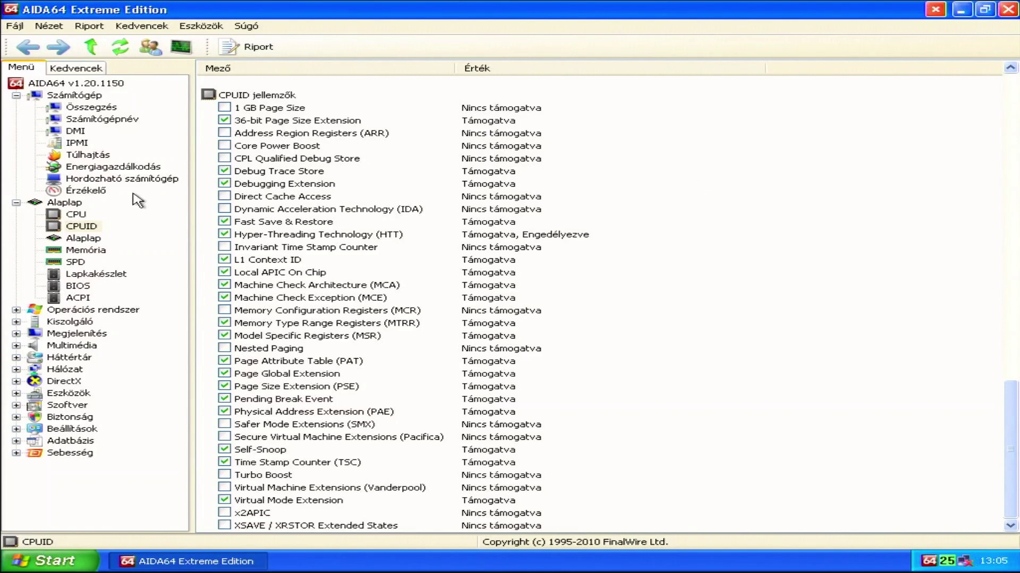
Step: View the motherboard's bus properties and the physical, swap and virtual memory information
left_click(94, 240)
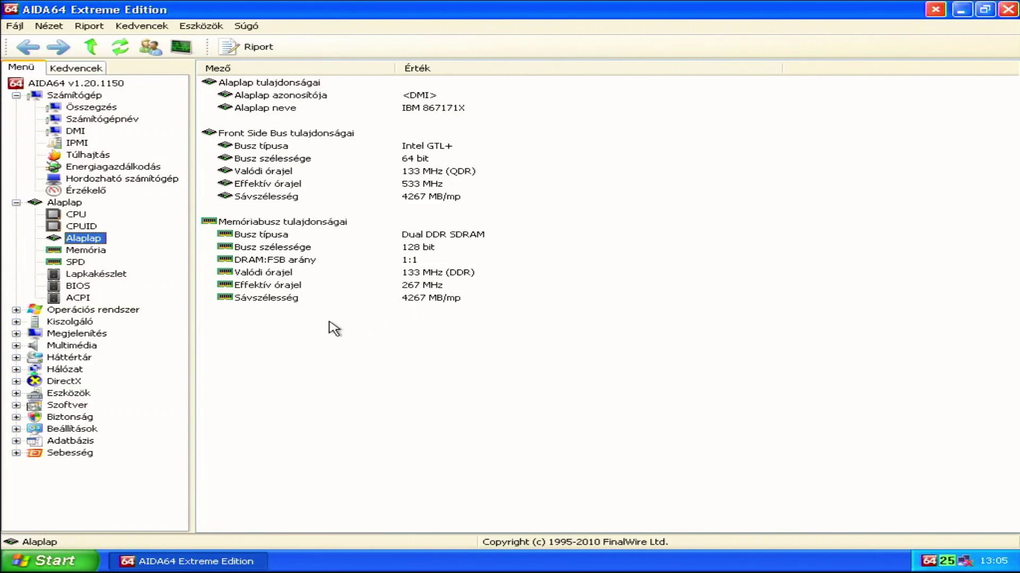
left_click(86, 252)
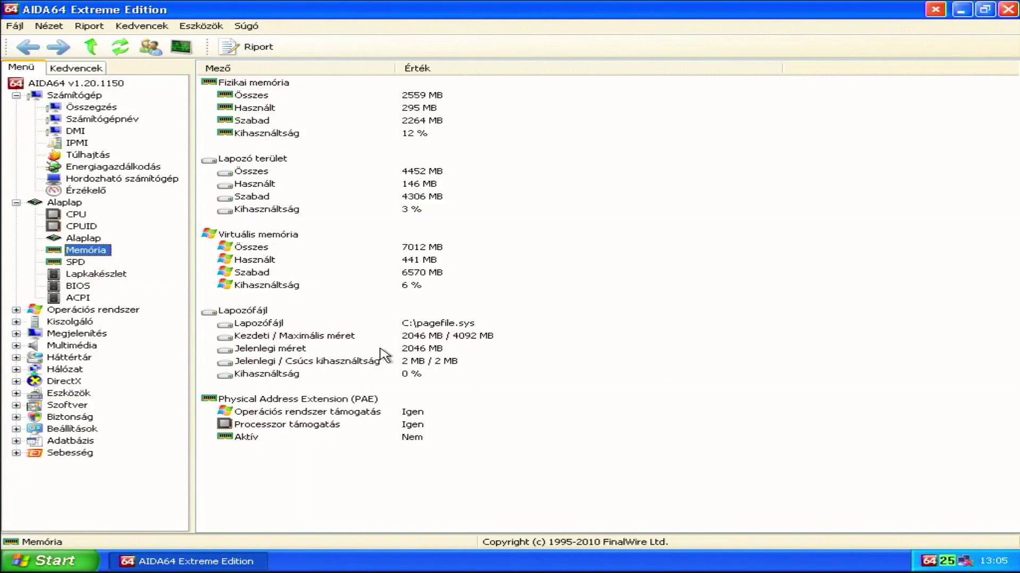
Step: Go through the SPD details of the memory modules one by one, from DIMM1 to DIMM6
left_click(85, 264)
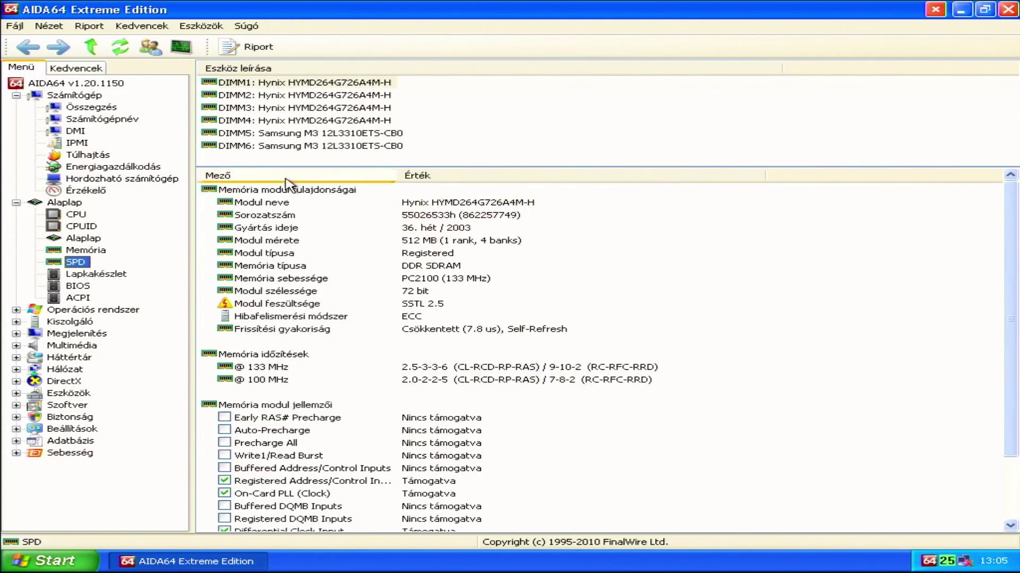
left_click(301, 86)
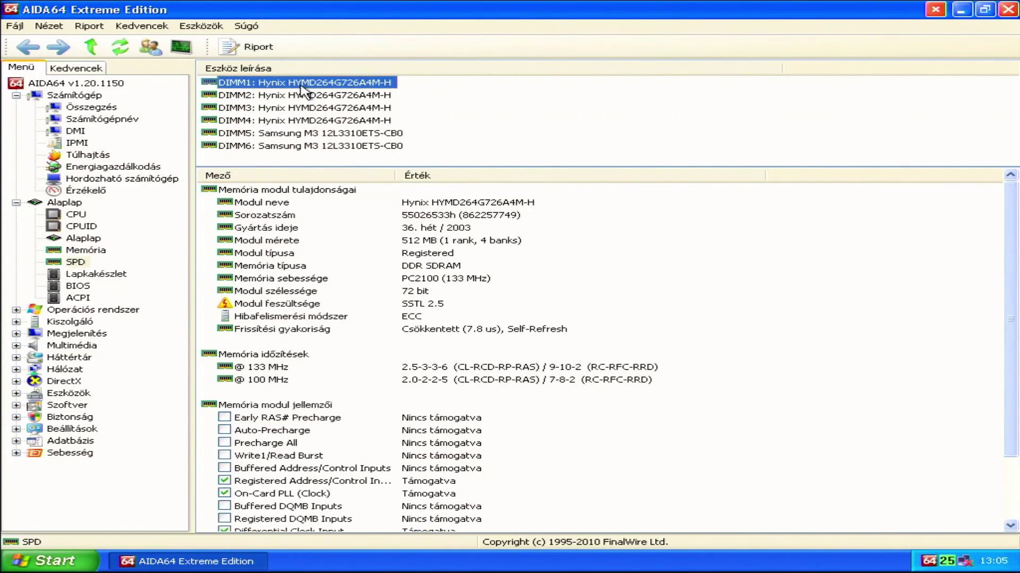
key("Down")
key("Down")
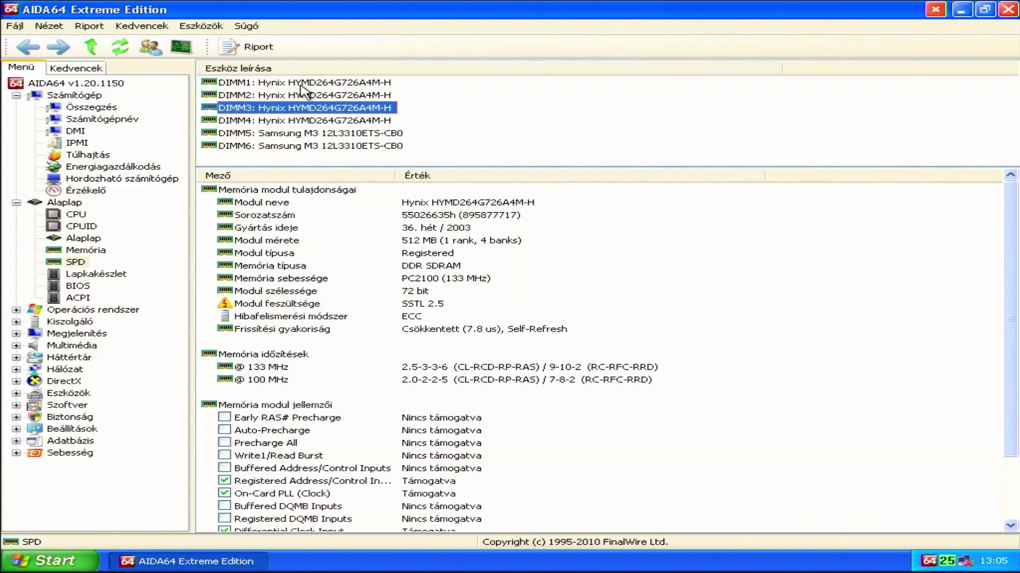
key("Down")
key("Down")
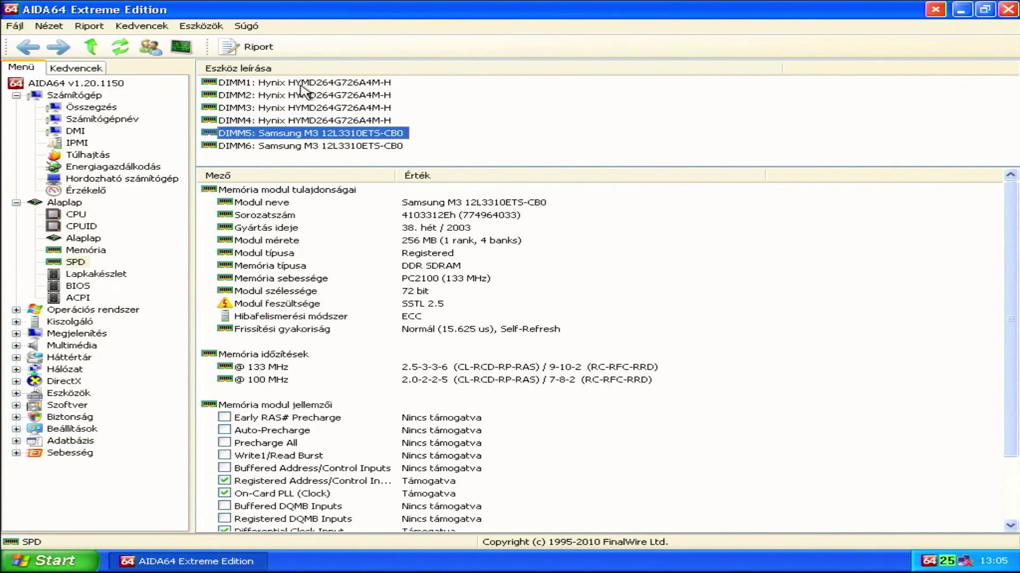
key("Down")
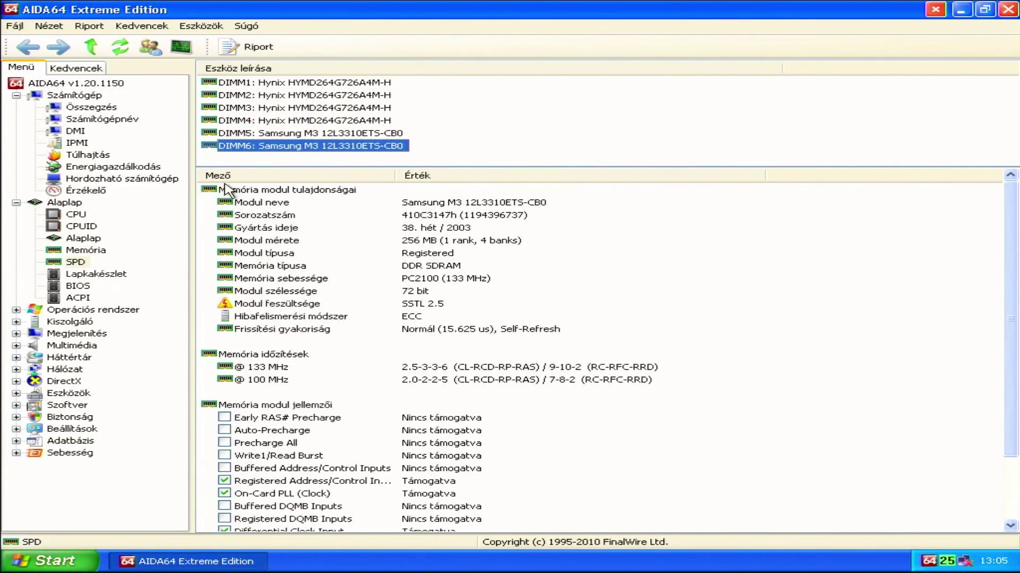
Step: Show the chipset information (Lapkakészlet) for the north bridge
left_click(96, 274)
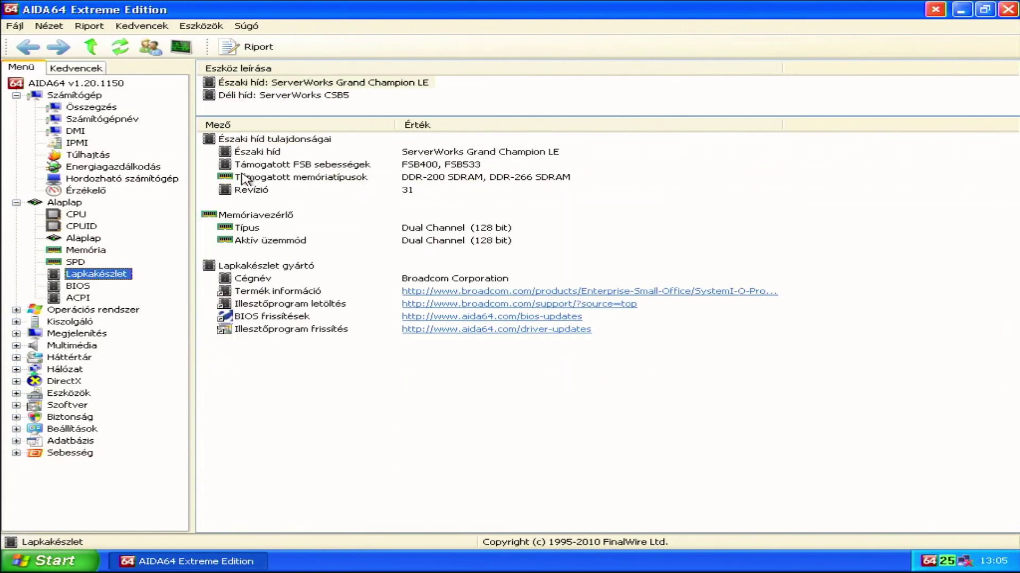
Step: View the north bridge and south bridge chipset details, followed by the BIOS properties and the ACPI tables
left_click(385, 84)
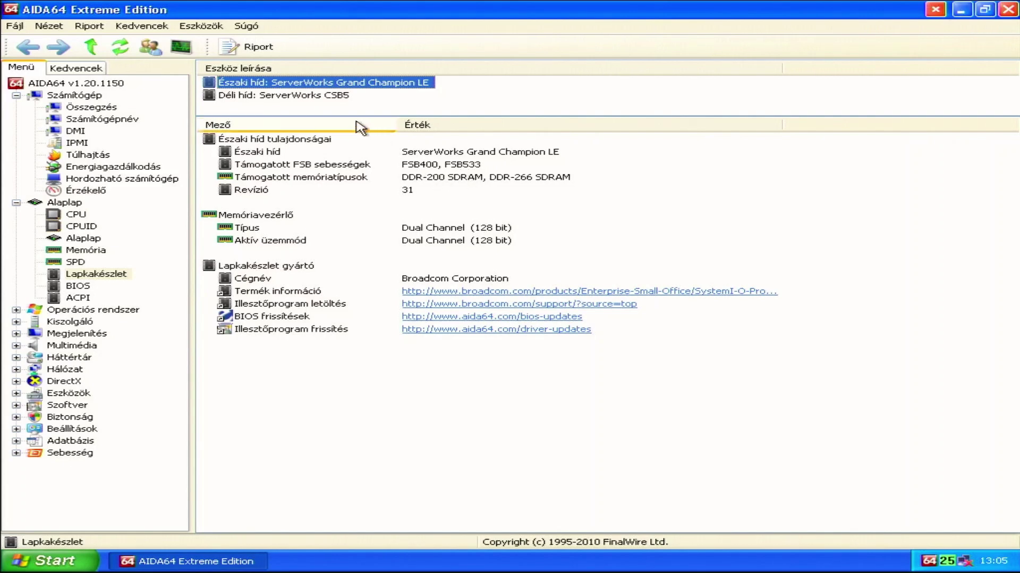
left_click(340, 96)
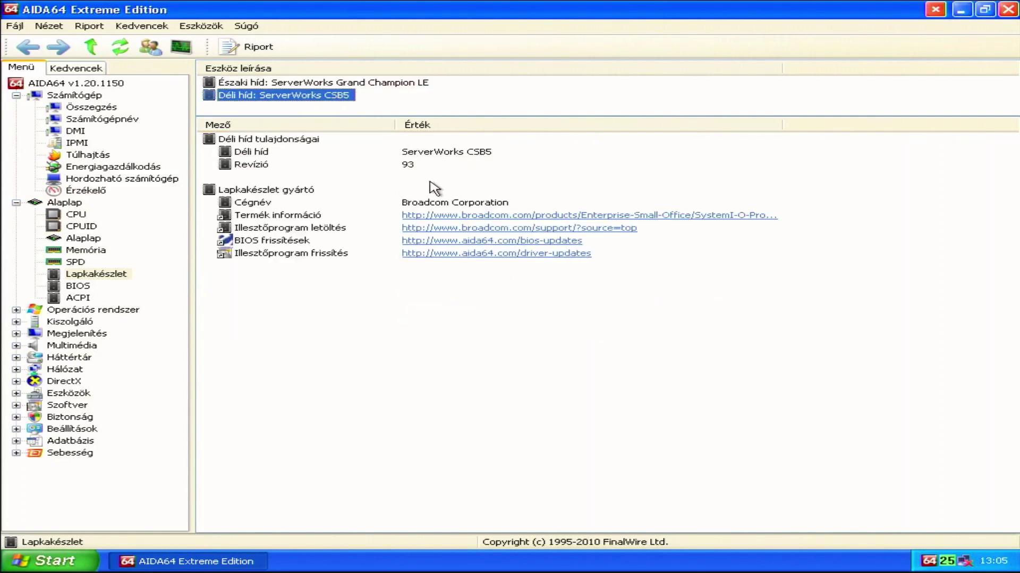
left_click(78, 287)
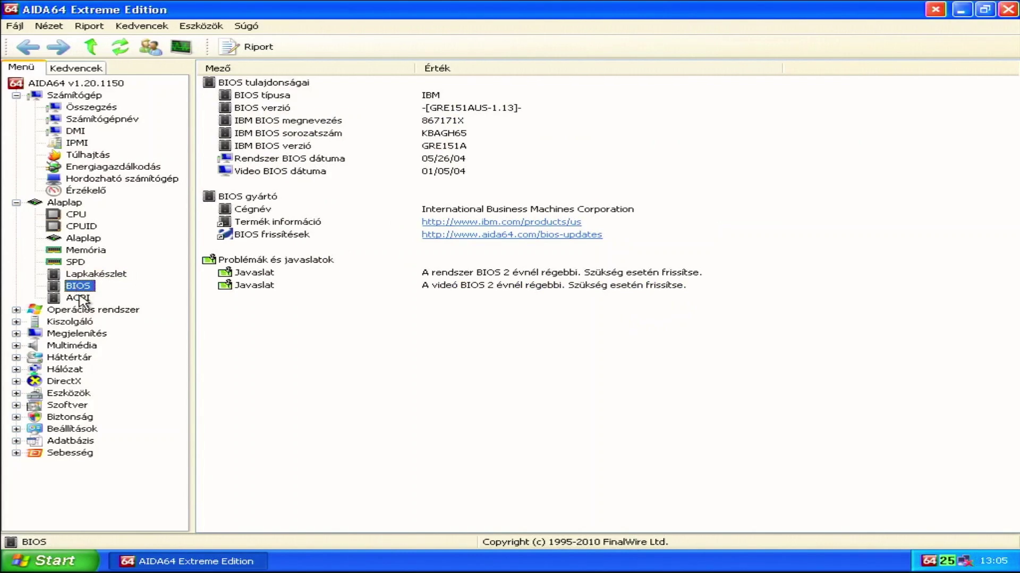
left_click(79, 298)
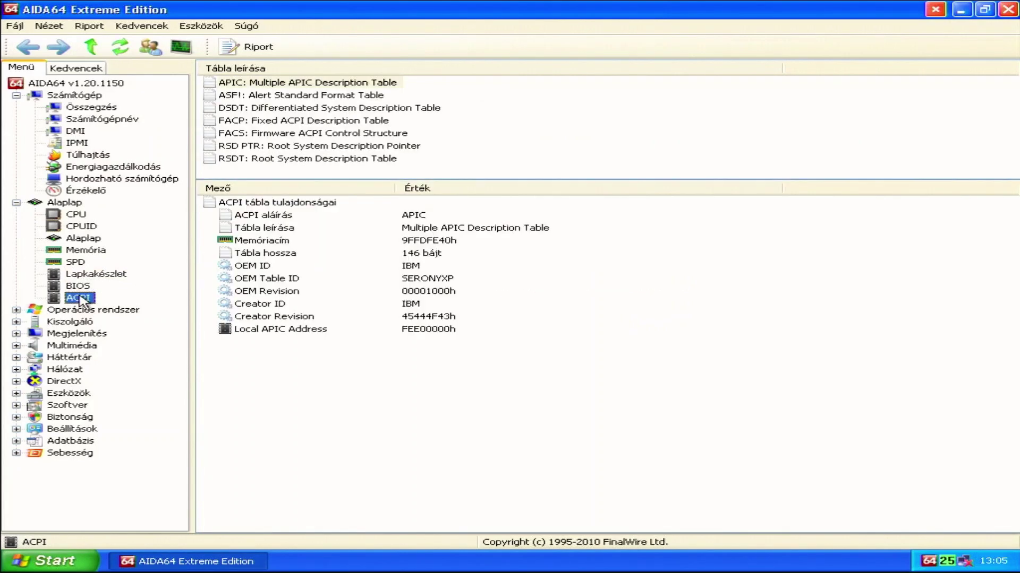
Step: Run the memory read benchmark (Memória olvasás) from the Sebesség group
double_click(82, 454)
left_click(96, 372)
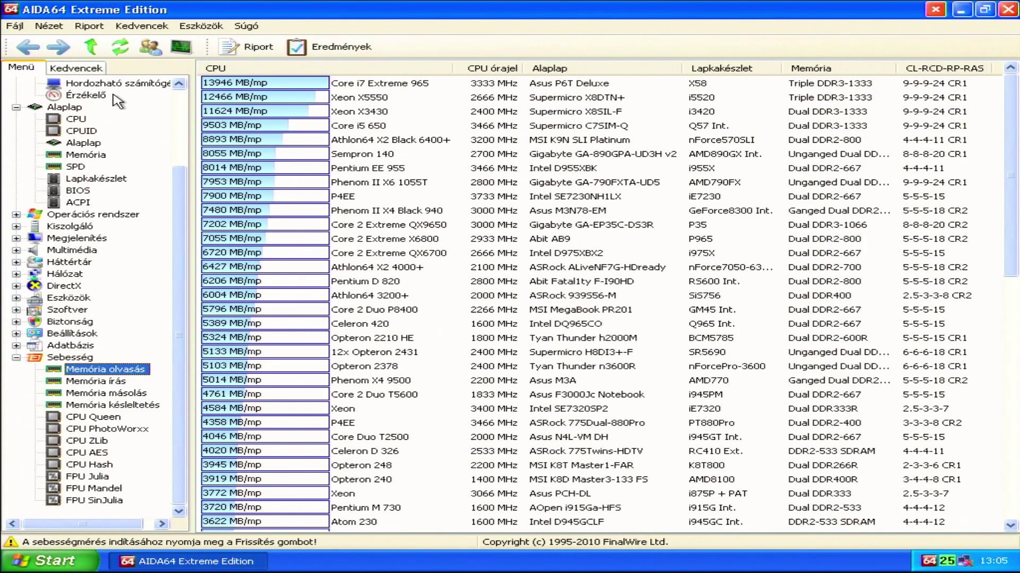
left_click(121, 52)
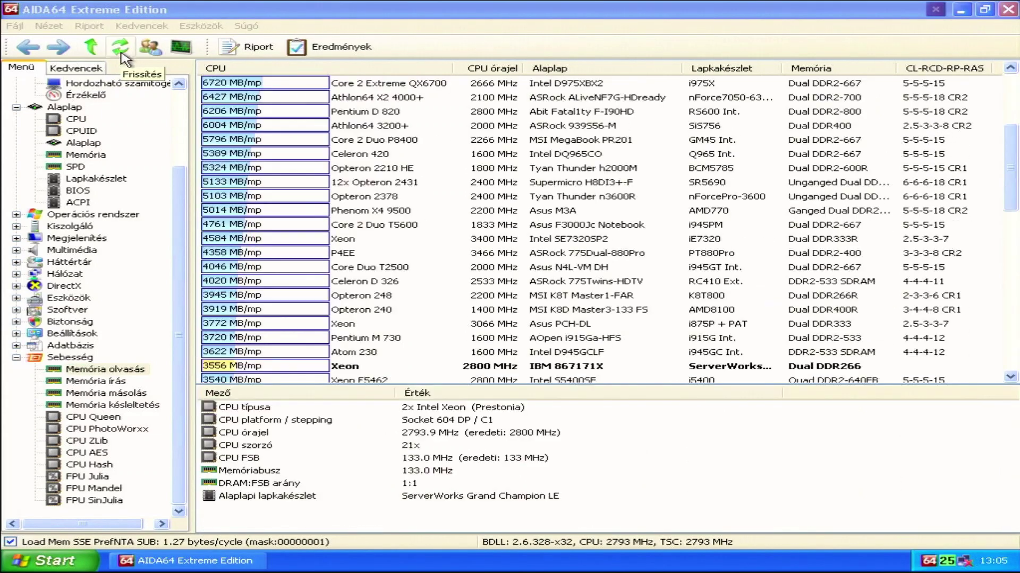
Step: Select this server's IBM 867171X result and compare its memory read speed with the systems ranked above and below
left_click(363, 280)
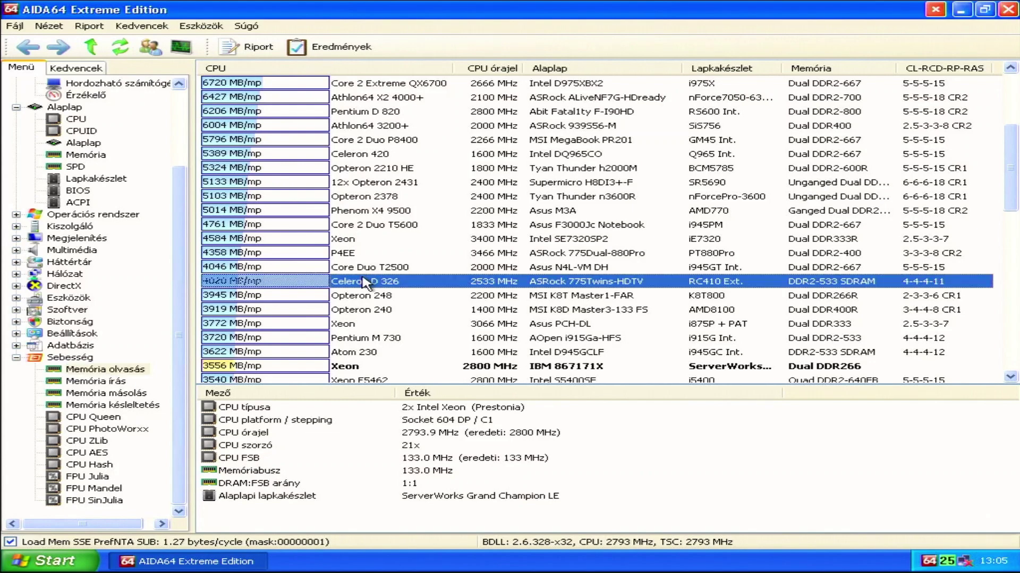
scroll(360, 277, "down", 2)
left_click(354, 281)
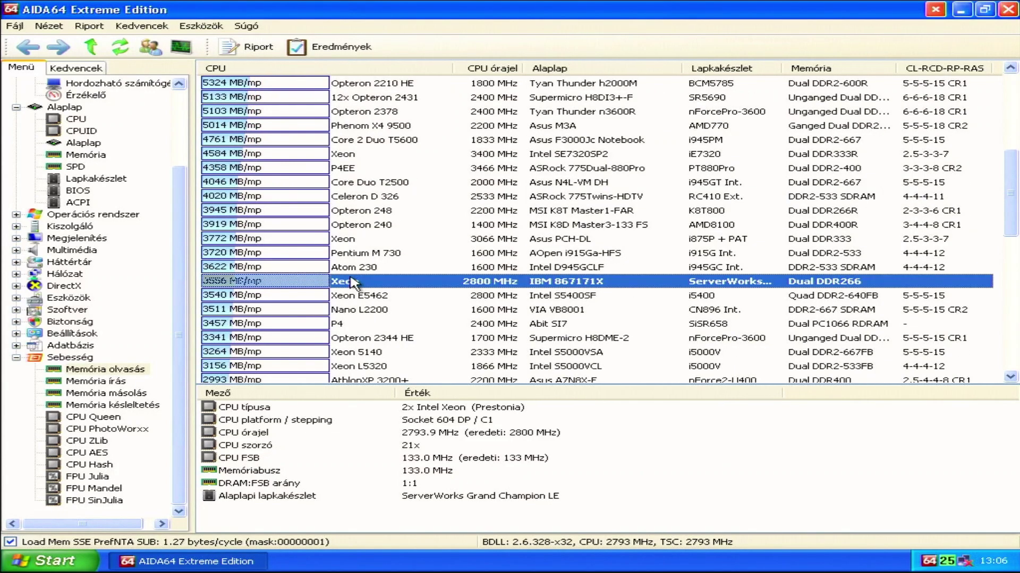
scroll(352, 283, "down", 3)
scroll(352, 280, "down", 1)
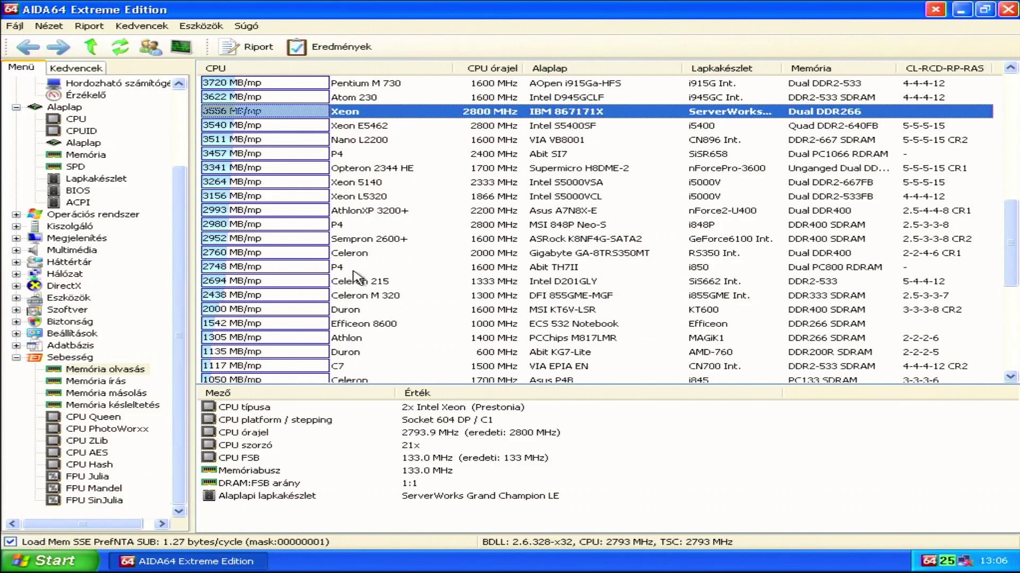
scroll(402, 267, "up", 5)
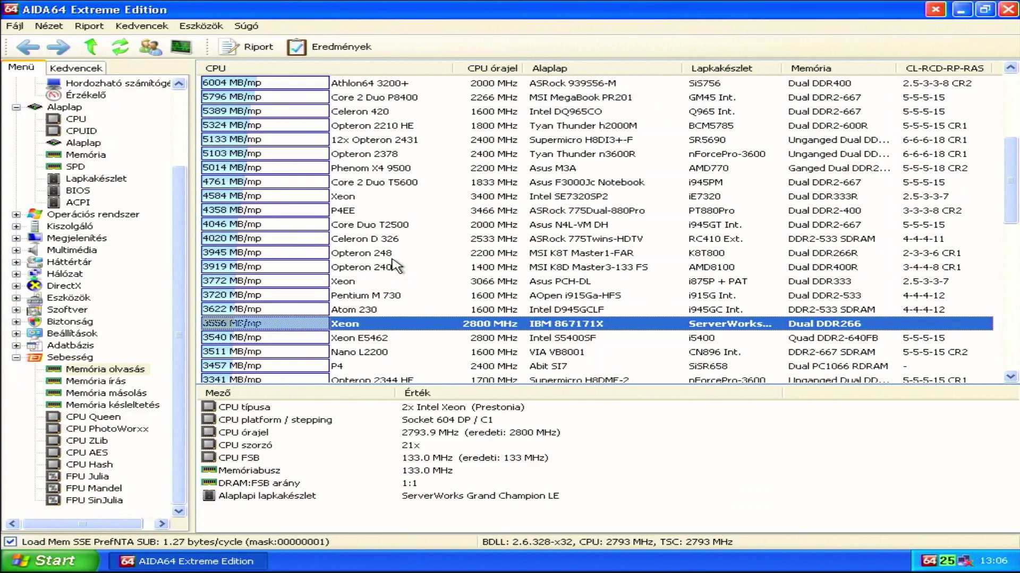
scroll(396, 265, "up", 1)
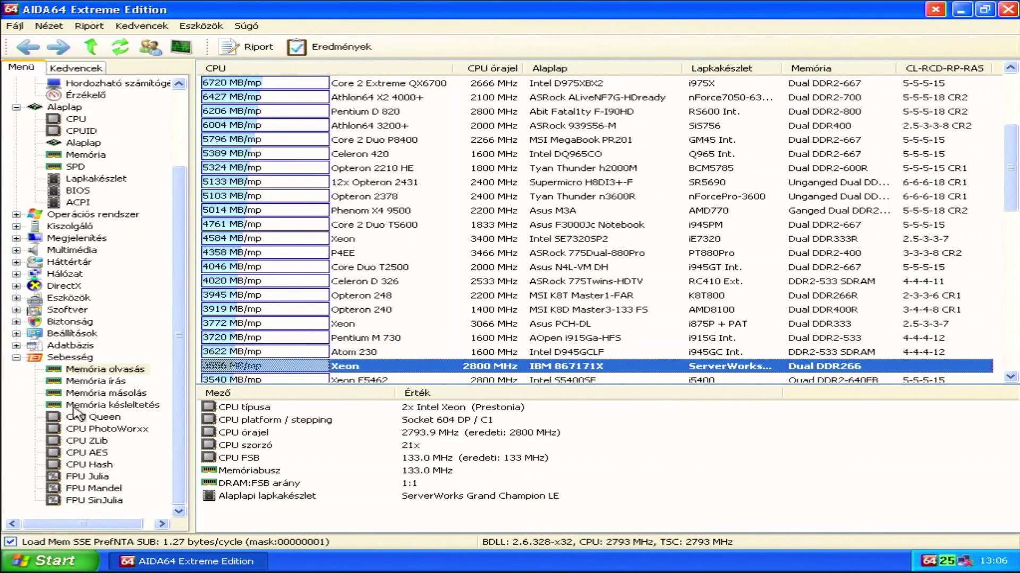
Step: Run the memory write benchmark (Memória írás) and compare the IBM 867171X result with the slower systems
left_click(109, 380)
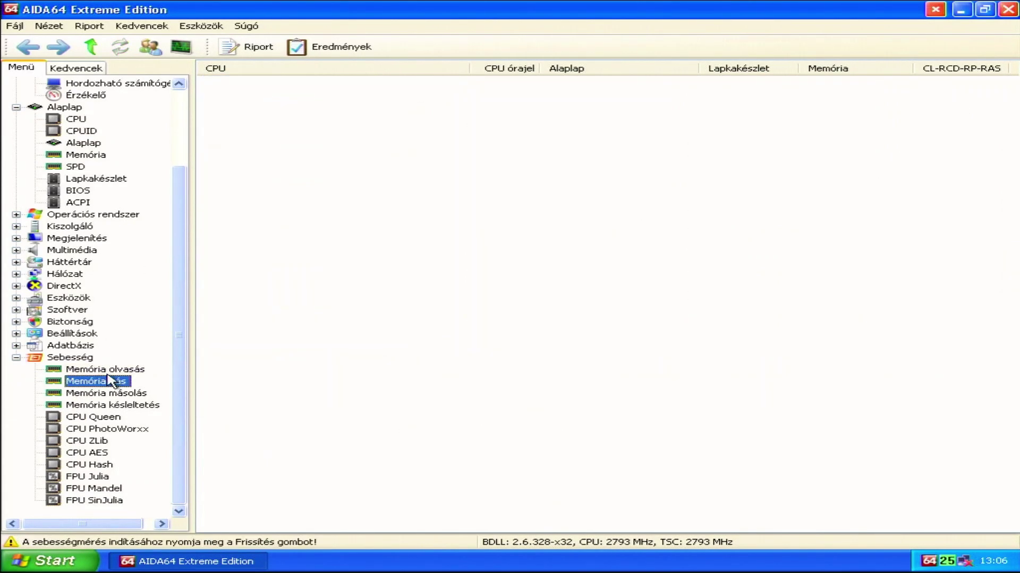
left_click(123, 46)
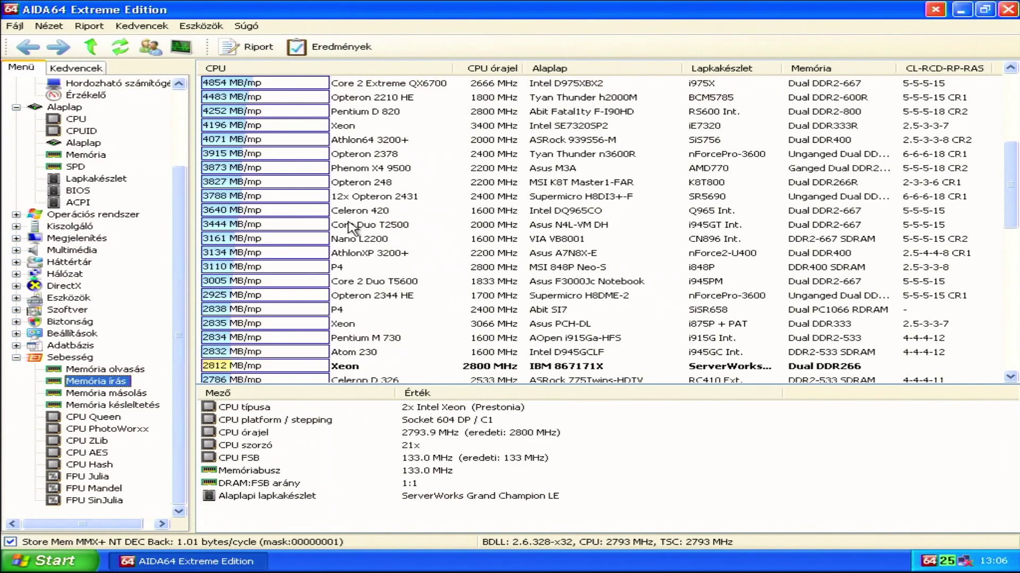
left_click(373, 369)
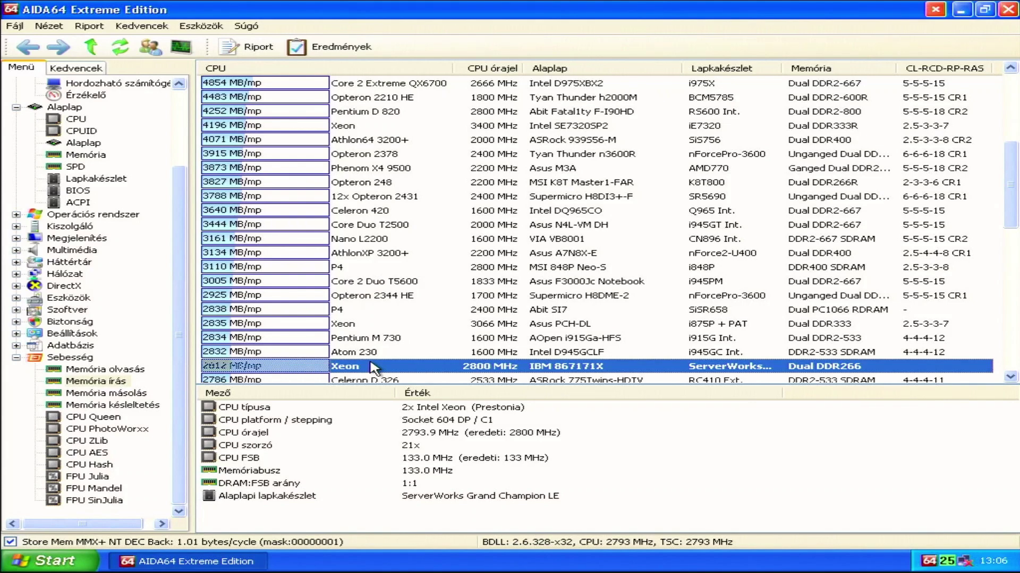
scroll(373, 369, "down", 6)
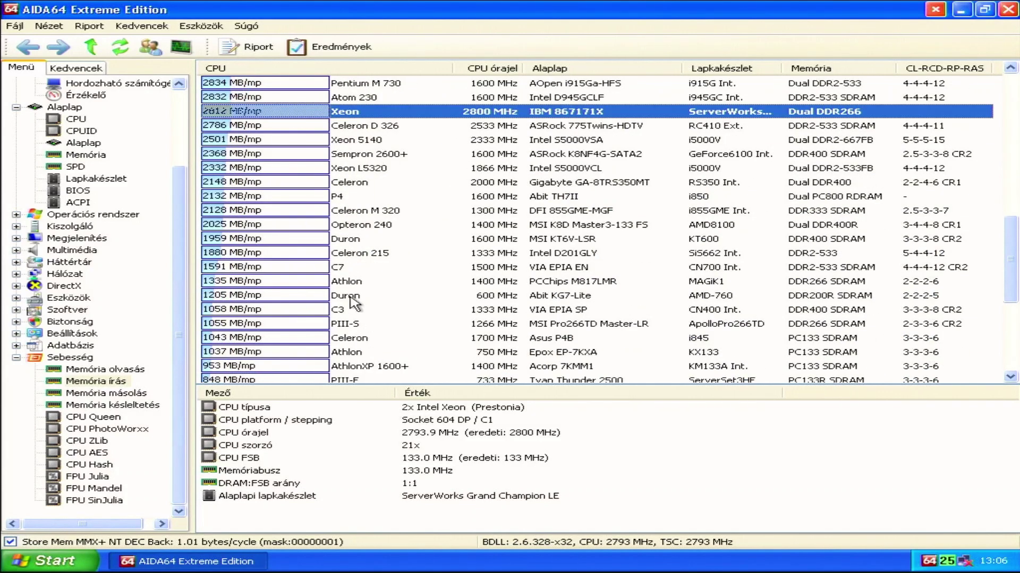
Step: Run the CPU Queen benchmark and compare the IBM 867171X result with the rest of the ranking
left_click(117, 421)
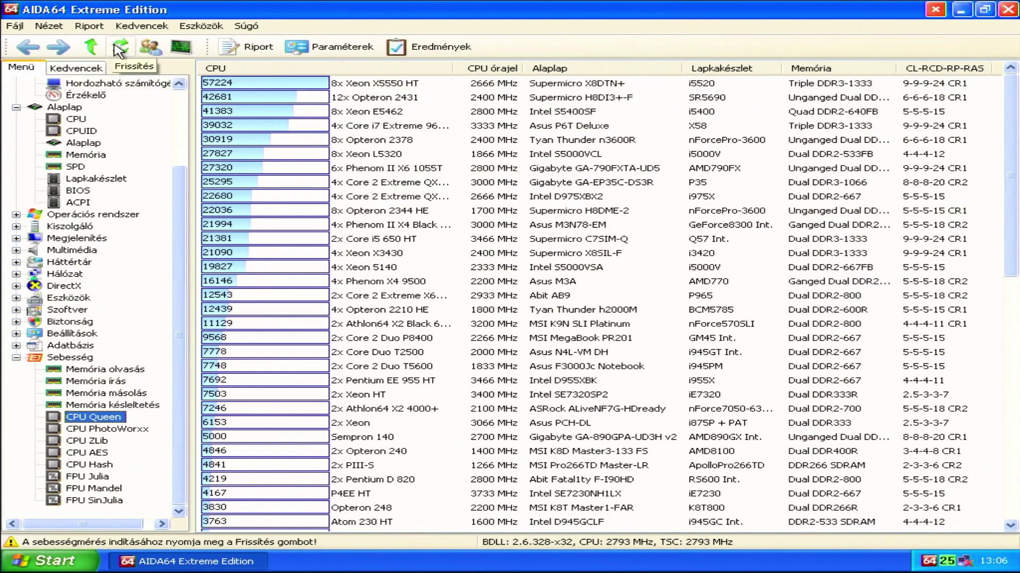
left_click(120, 49)
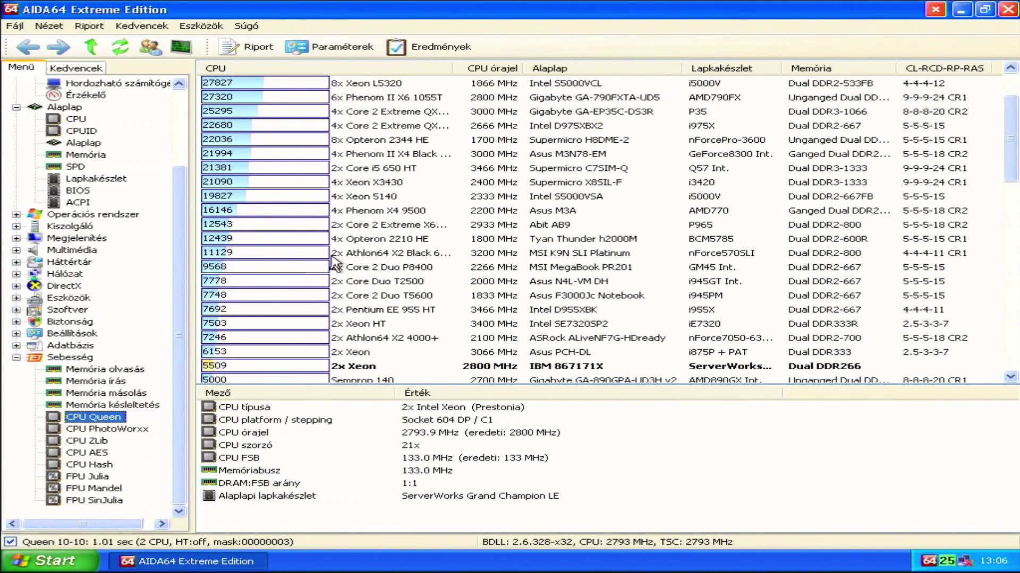
left_click(268, 368)
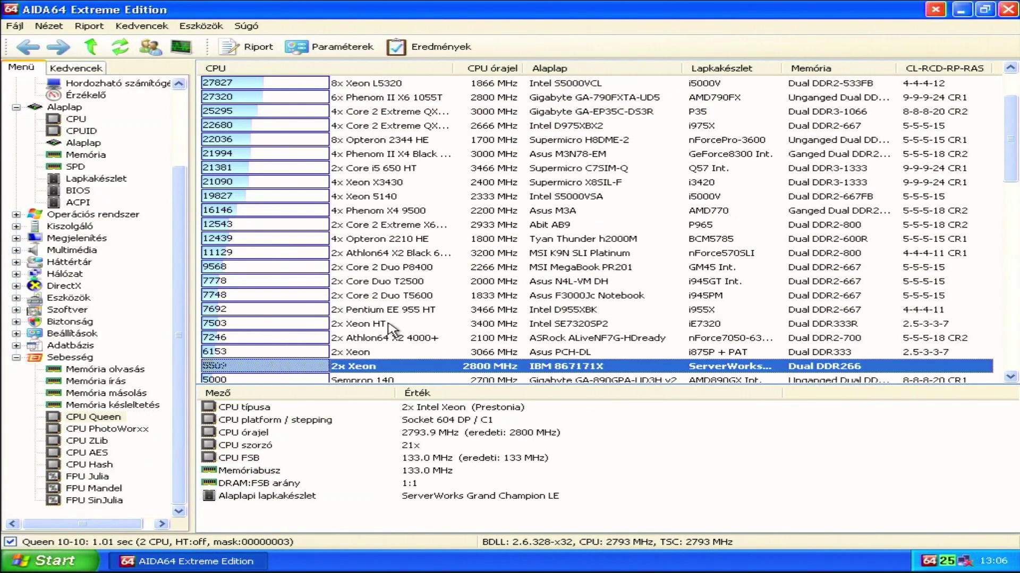
scroll(434, 308, "up", 2)
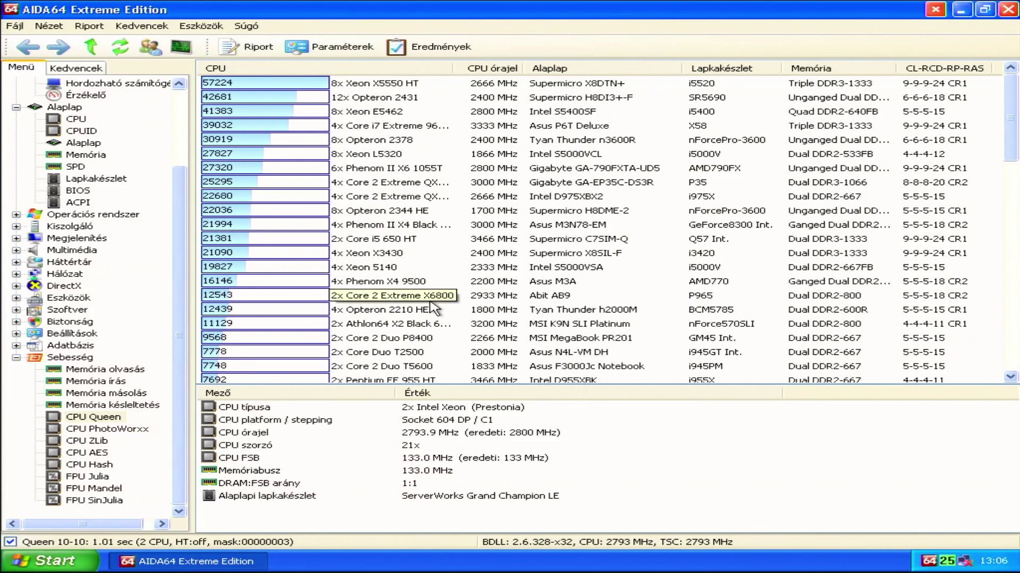
scroll(434, 308, "down", 7)
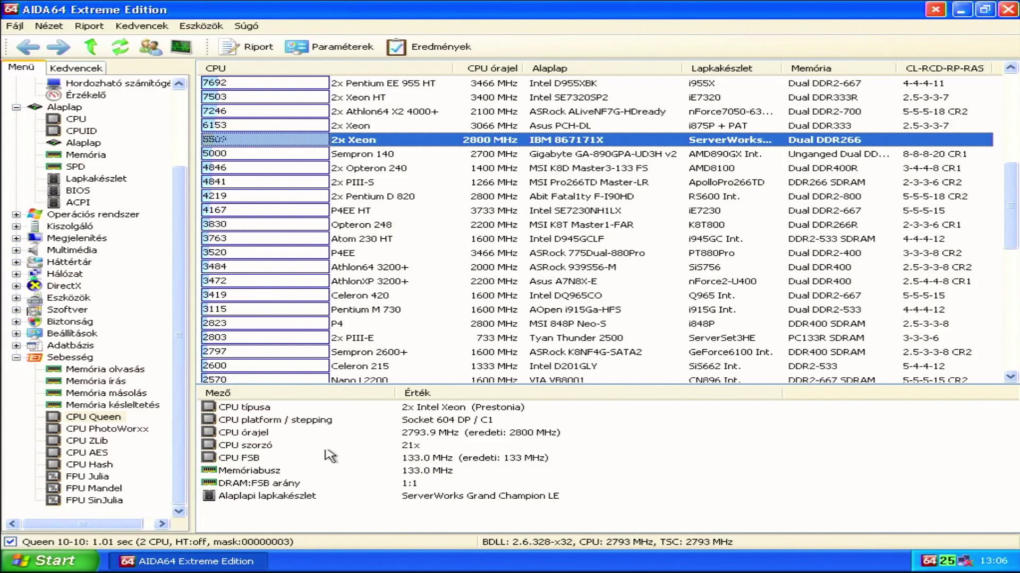
Step: Run the CPU PhotoWorxx benchmark, compare the IBM 867171X result with the ranking, and close AIDA64
left_click(128, 429)
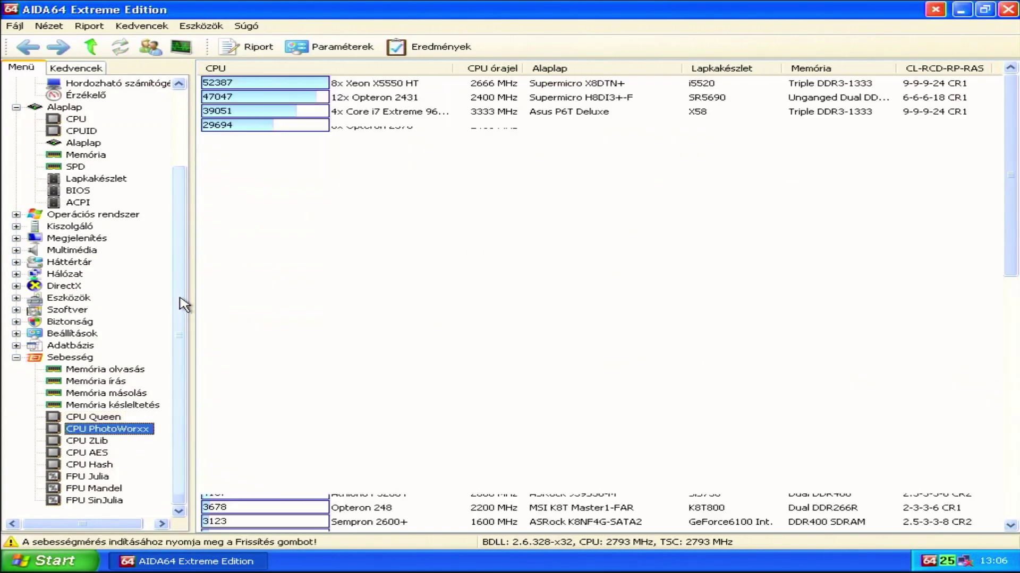
left_click(121, 48)
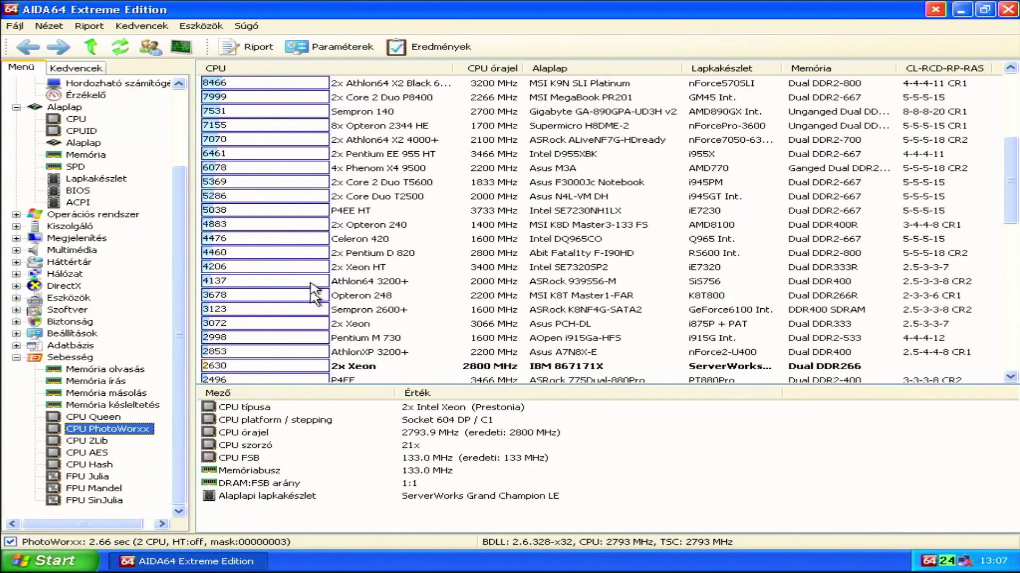
left_click(310, 372)
scroll(311, 367, "up", 6)
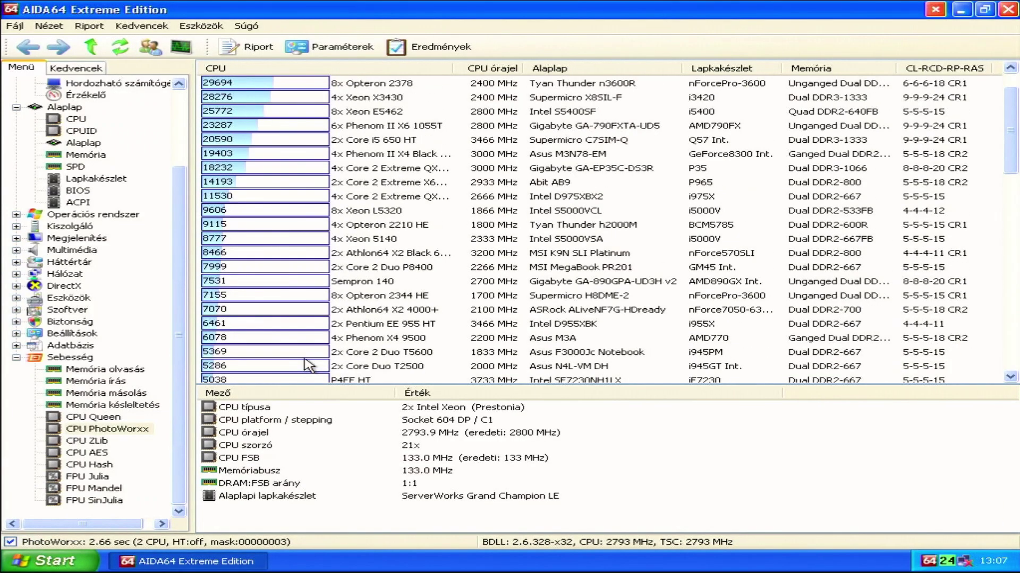
scroll(307, 364, "down", 11)
scroll(305, 361, "down", 1)
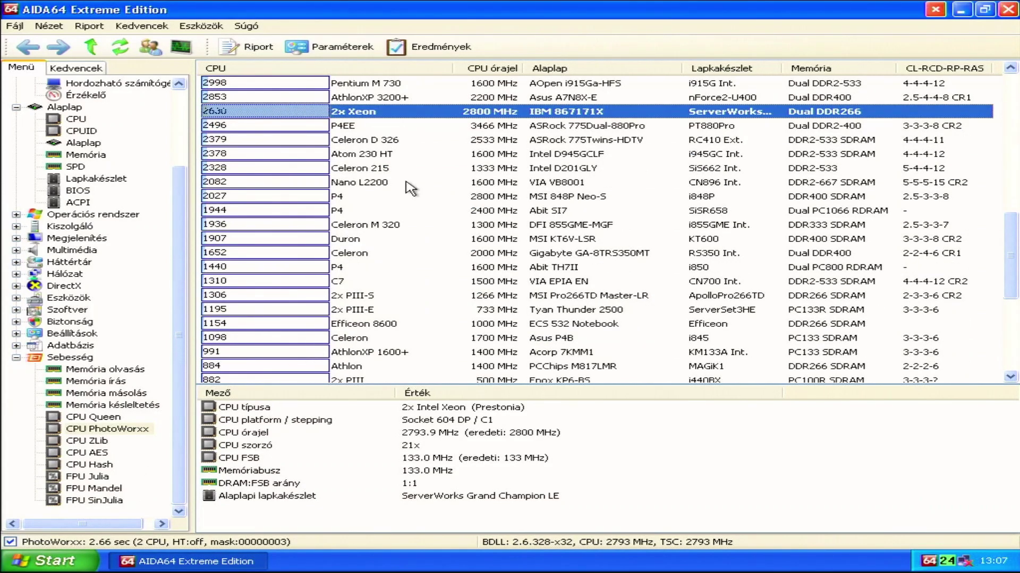
left_click(1005, 10)
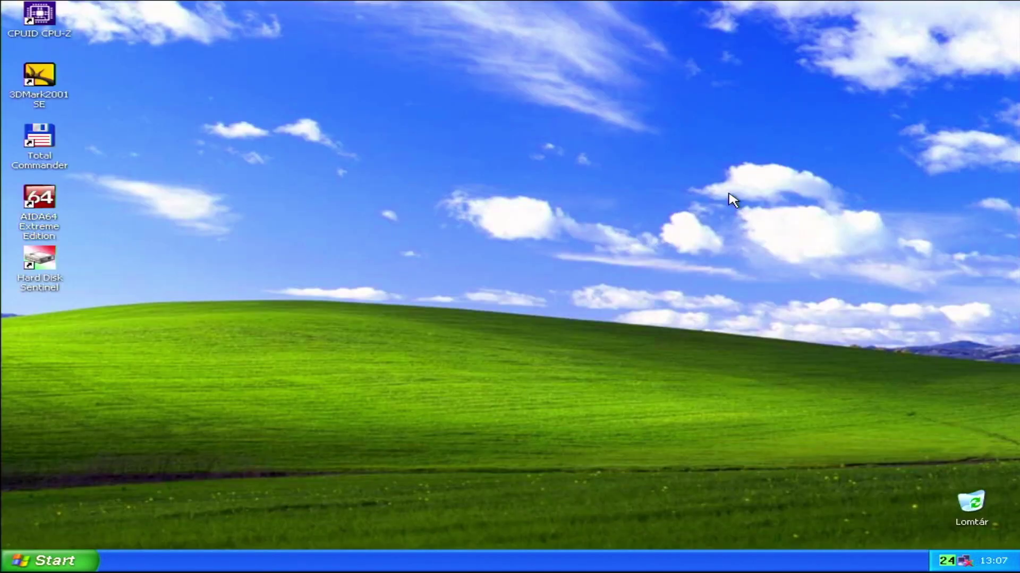
Step: Check the per-processor CPU usage graphs and the user list in a maximized Windows Task Manager, and close it
key("ctrl+shift+Escape")
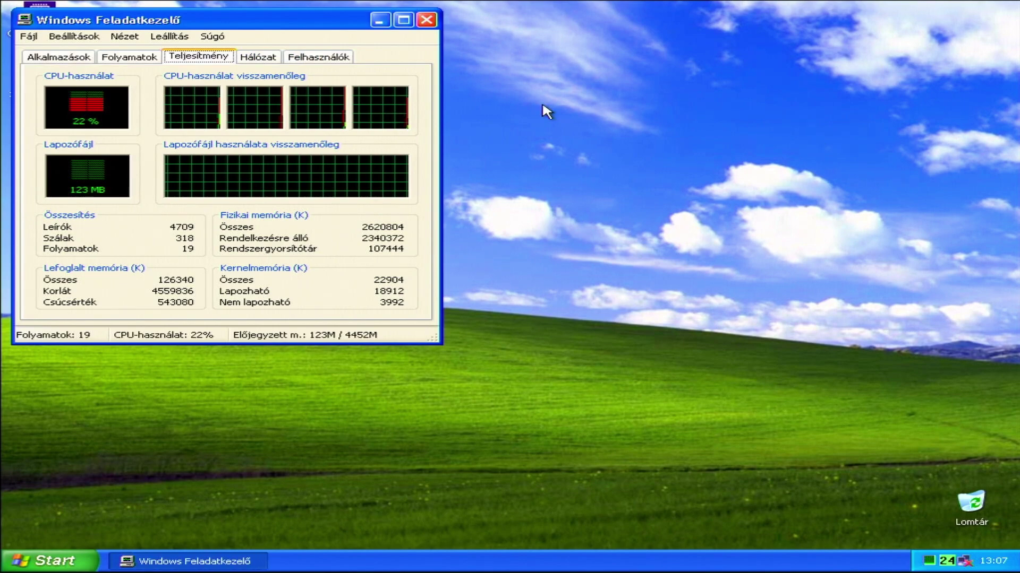
double_click(143, 19)
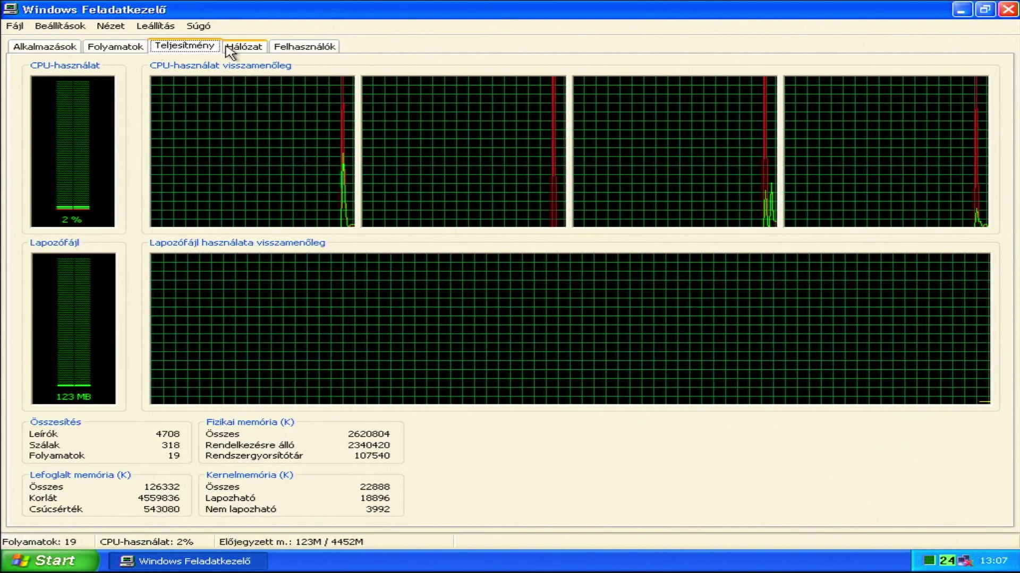
left_click(251, 47)
left_click(282, 47)
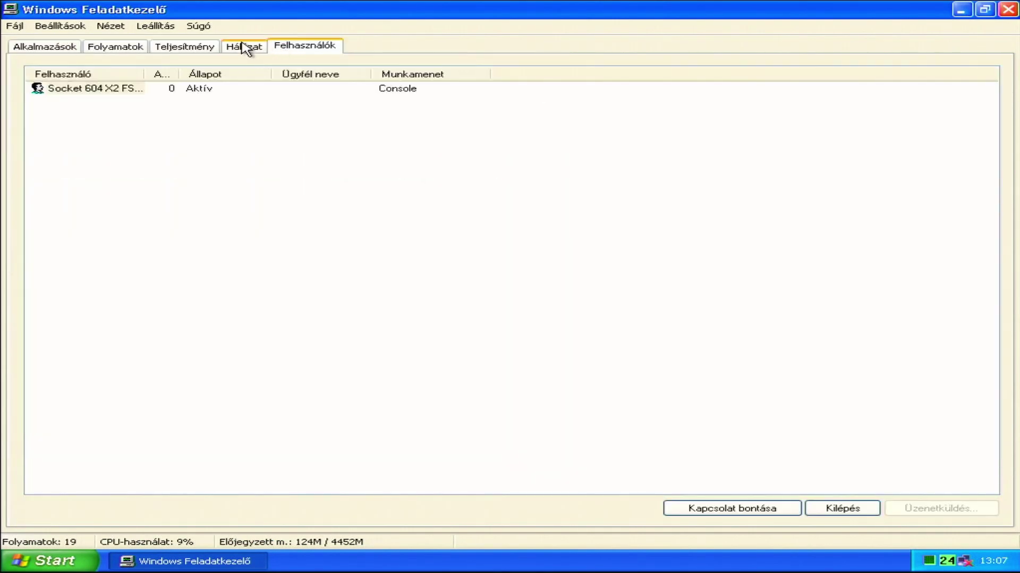
left_click_drag(149, 70, 233, 73)
left_click(159, 48)
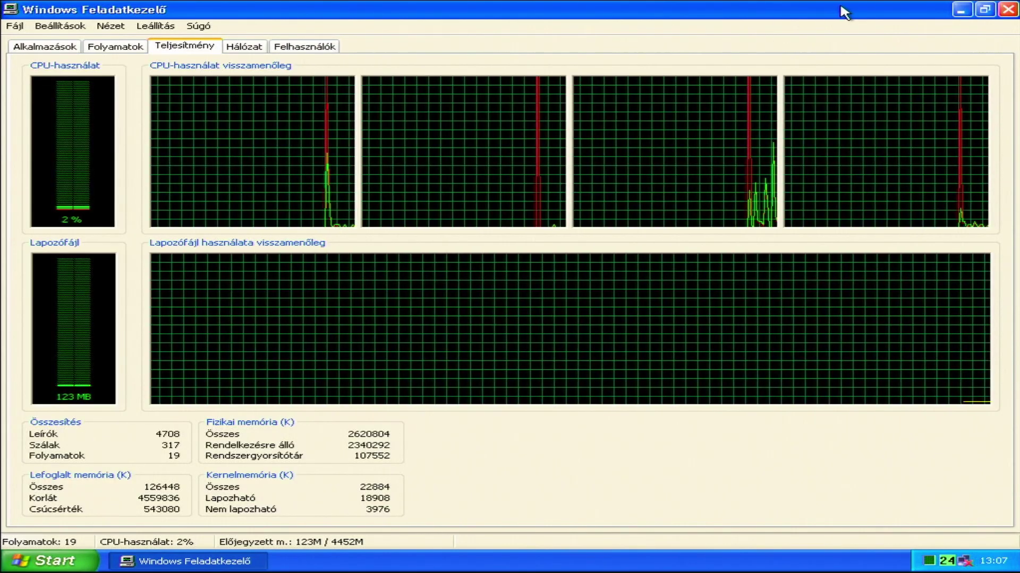
left_click(1007, 9)
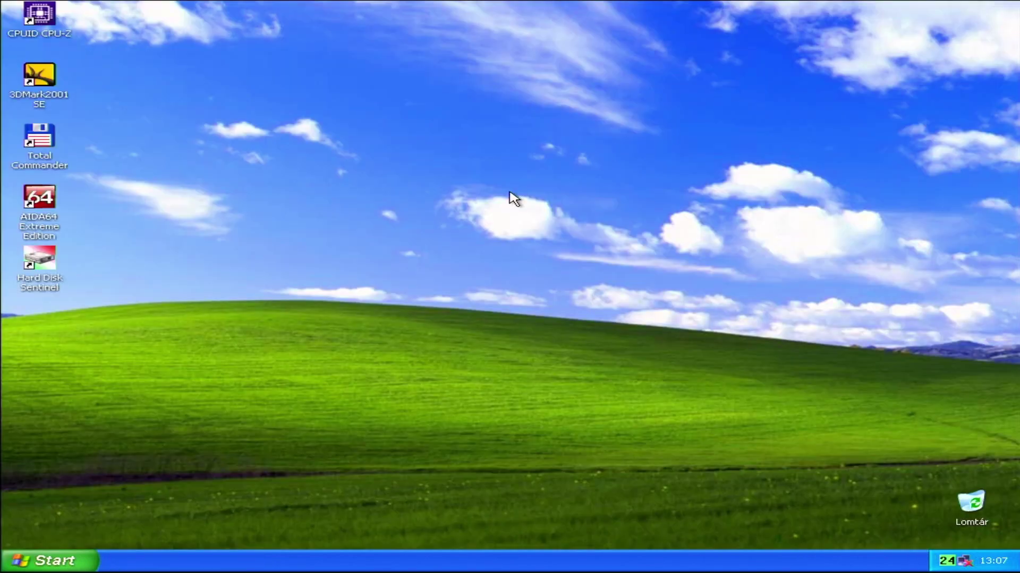
Step: Open Device Manager (Eszközkezelő) from the computer's system properties and inspect its device categories in a maximized window
left_click(63, 562)
right_click(332, 348)
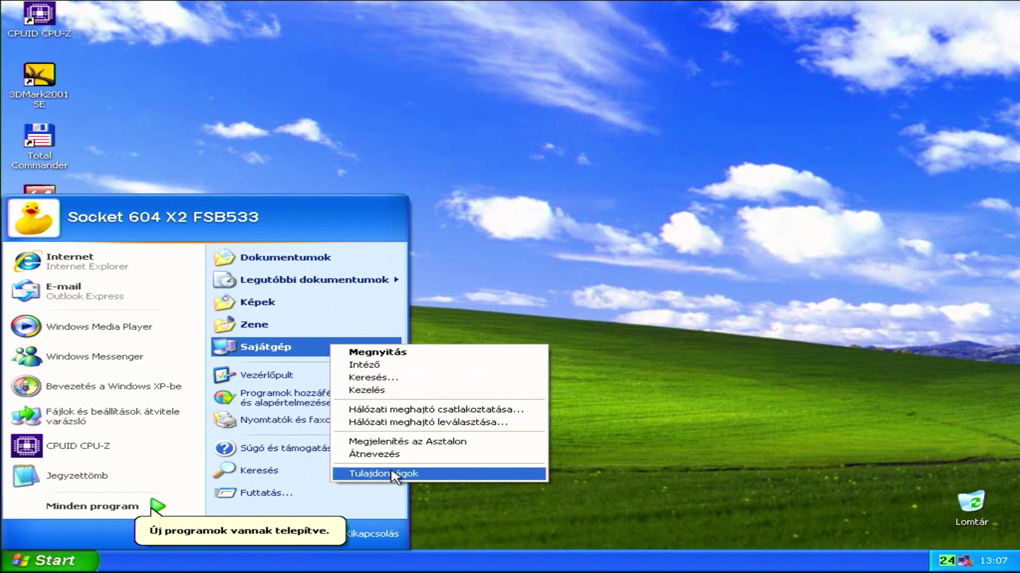
left_click(393, 475)
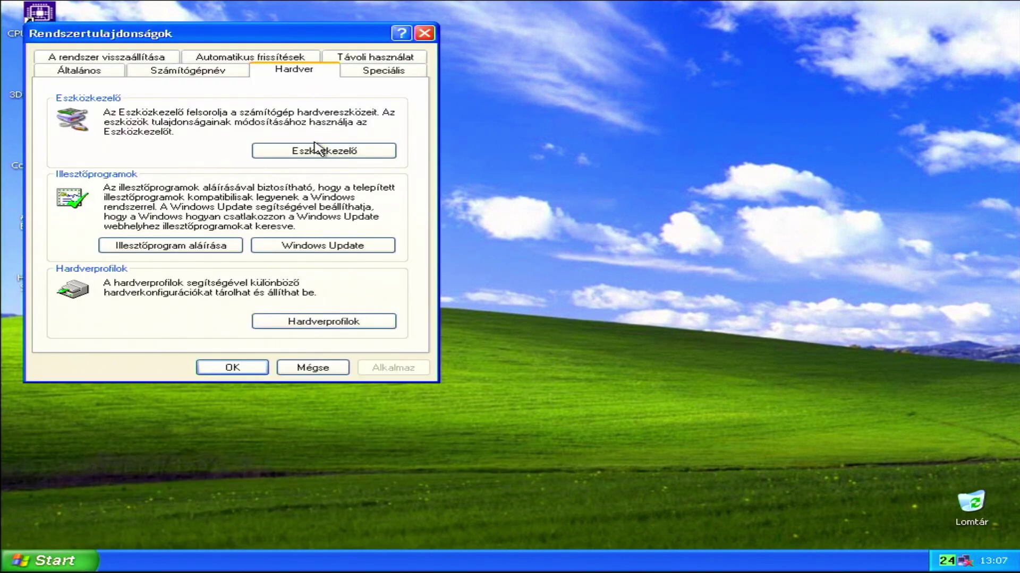
left_click(319, 149)
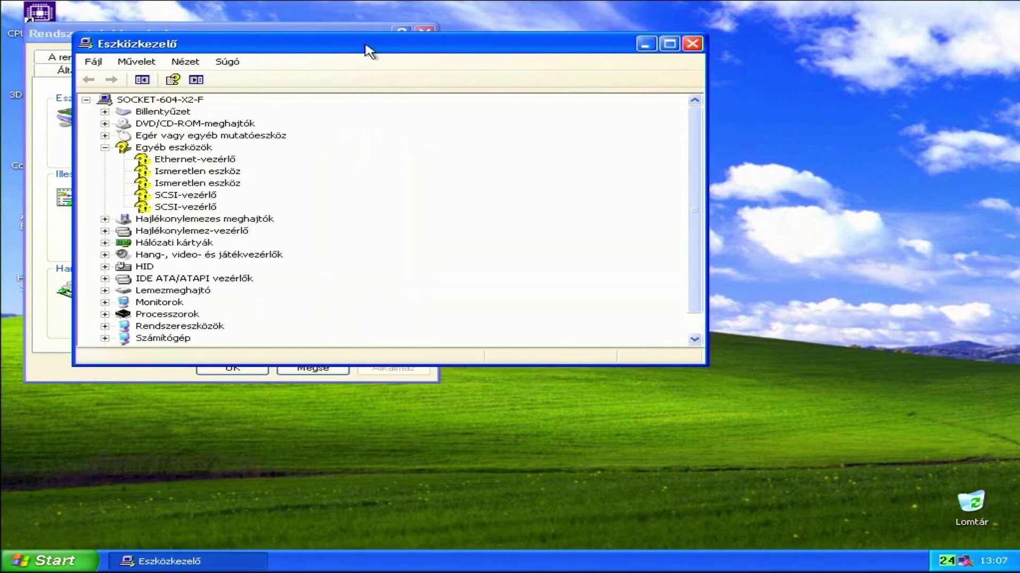
double_click(361, 42)
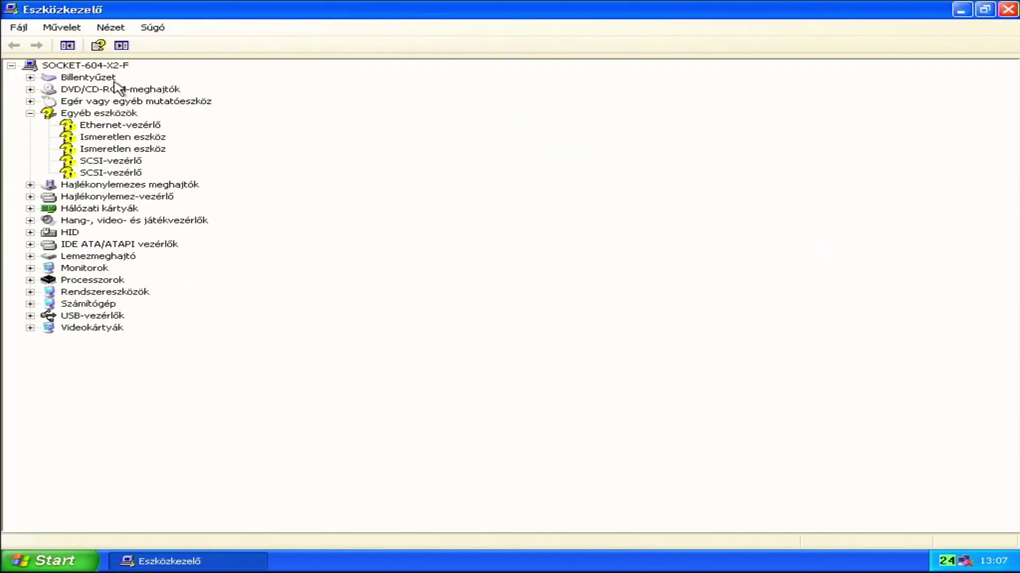
left_click(90, 186)
left_click(87, 198)
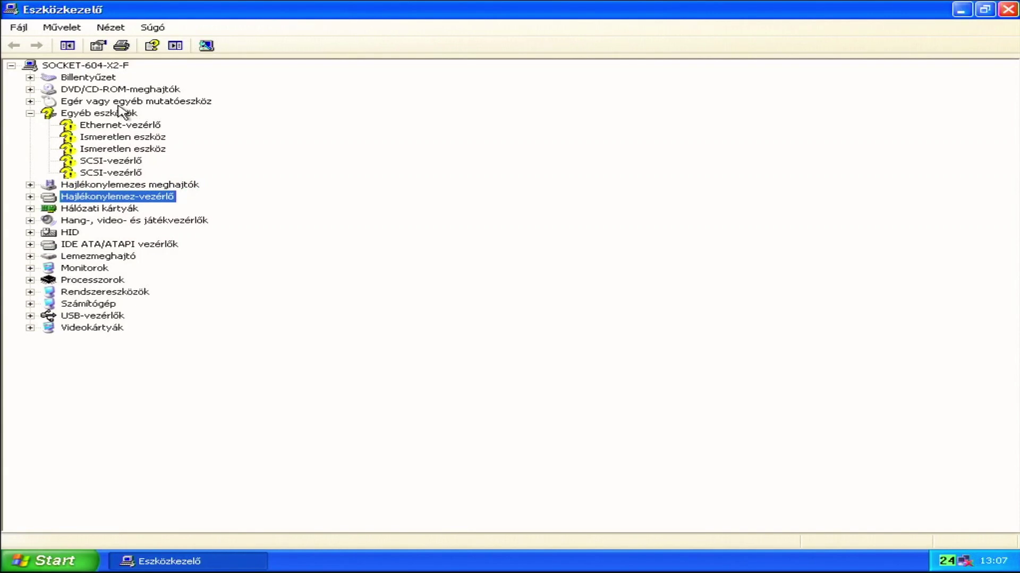
Step: Expand the Hálózati kártyák and Hang-, video- és játékvezérlők categories in Device Manager to view their devices
key("Down")
key("Right")
key("Down")
key("Down")
key("Right")
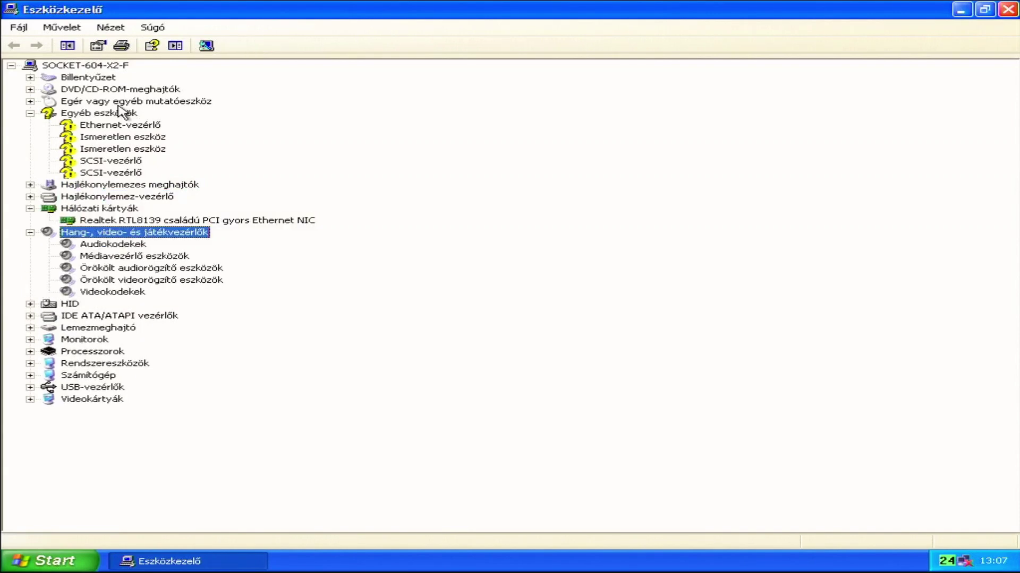
Step: Expand the Videokártyák, USB-vezérlők and Számítógép categories to view the graphics card, USB controllers and computer type
key("Down")
key("Down")
key("Down")
key("Down")
key("Down")
key("Down")
key("End")
key("Right")
key("Up")
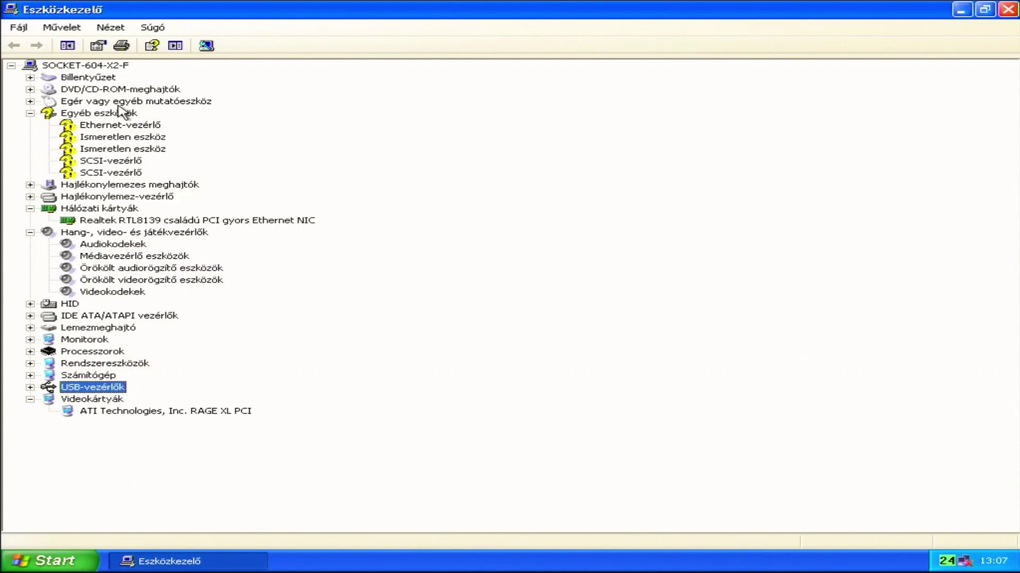
key("Right")
key("Up")
key("Right")
key("Up")
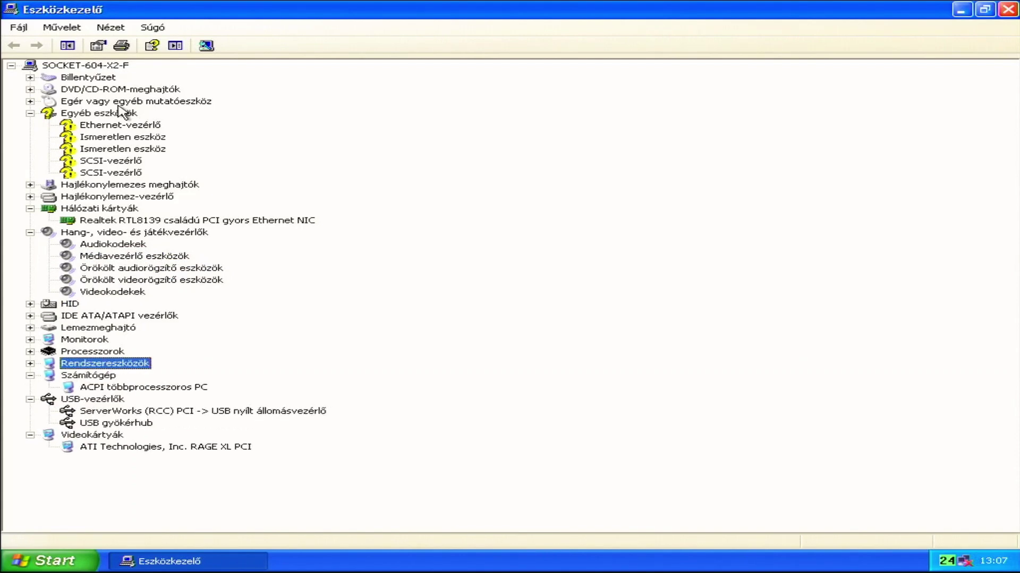
Step: Expand the Rendszereszközök category and look through its full list of system devices, including the PCI bus and ServerWorks bridge entries
key("Right")
key("Down")
key("Down")
key("Down")
key("Down")
key("Down")
key("Down")
key("Down")
key("Down")
key("Down")
key("Down")
key("Down")
key("Down")
key("Down")
key("Down")
key("Down")
key("Down")
key("Down")
key("Down")
key("Down")
key("Down")
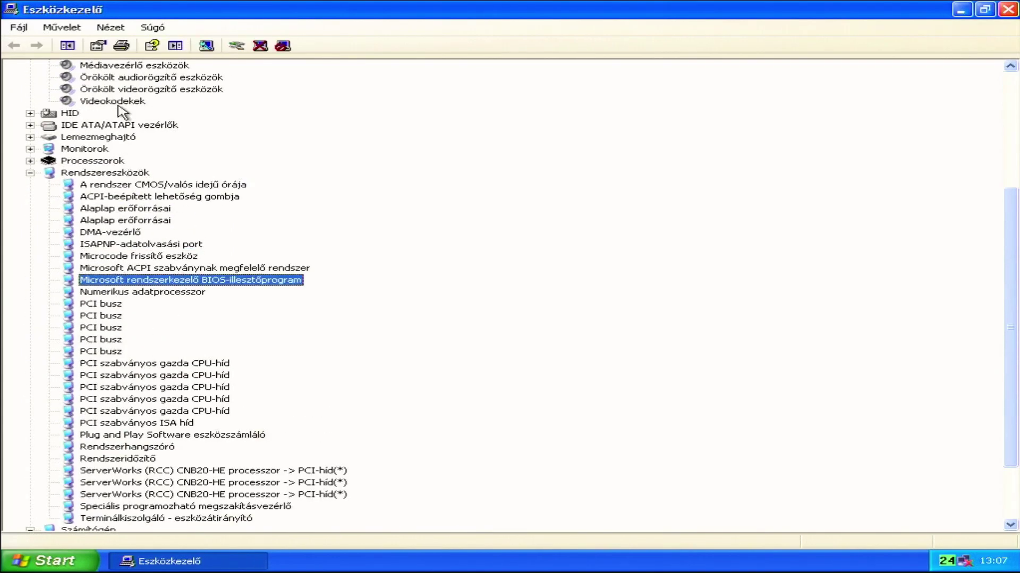
key("Up")
key("Up")
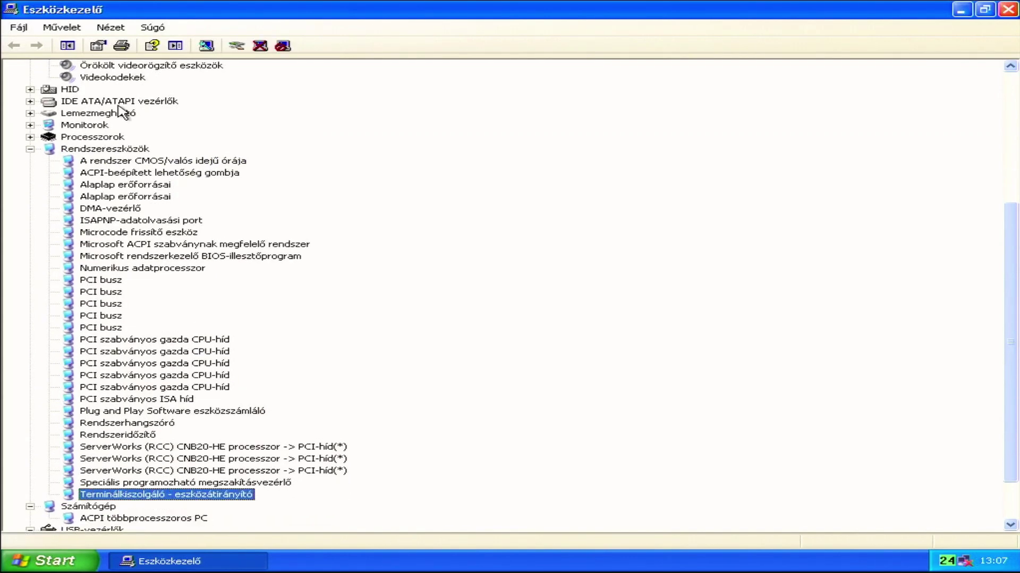
key("Up")
key("Up")
key("Up")
key("Up")
key("Up")
key("Up")
key("Up")
key("Up")
key("Up")
key("Up")
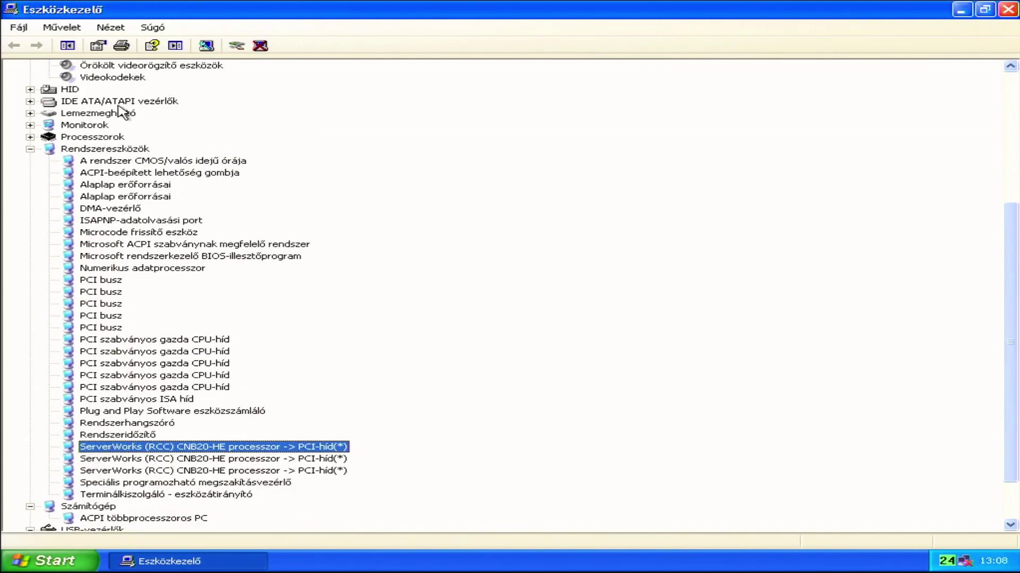
key("Up")
key("Up")
key("Up")
key("Up")
key("Up")
key("Up")
key("Up")
key("Up")
key("Up")
key("Up")
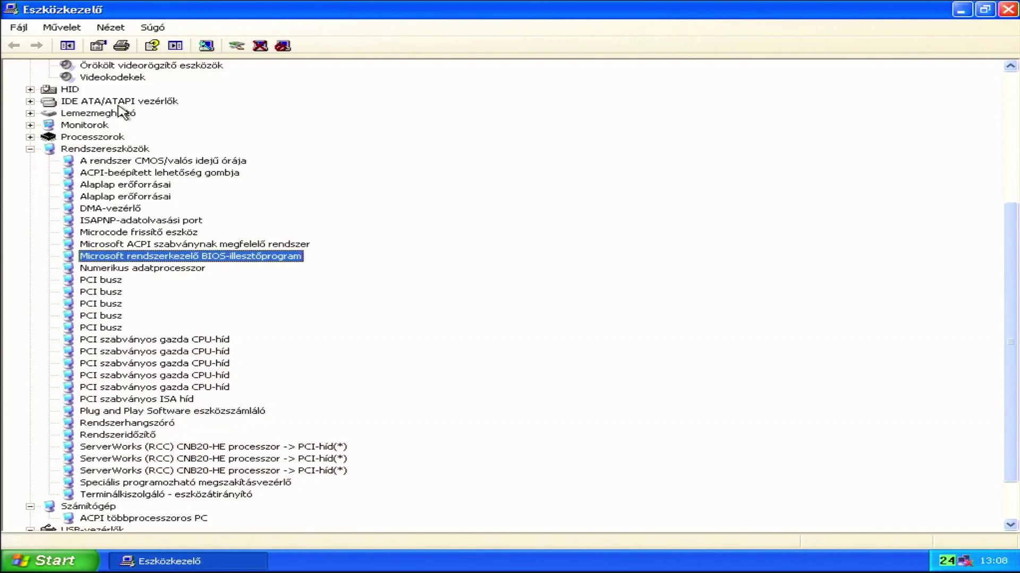
Step: Expand the Processzorok category to view the processors the system recognizes
key("Up")
key("Up")
key("Up")
key("Up")
key("Down")
key("Up")
key("Up")
key("Up")
key("Up")
key("Up")
key("Up")
key("Up")
key("Right")
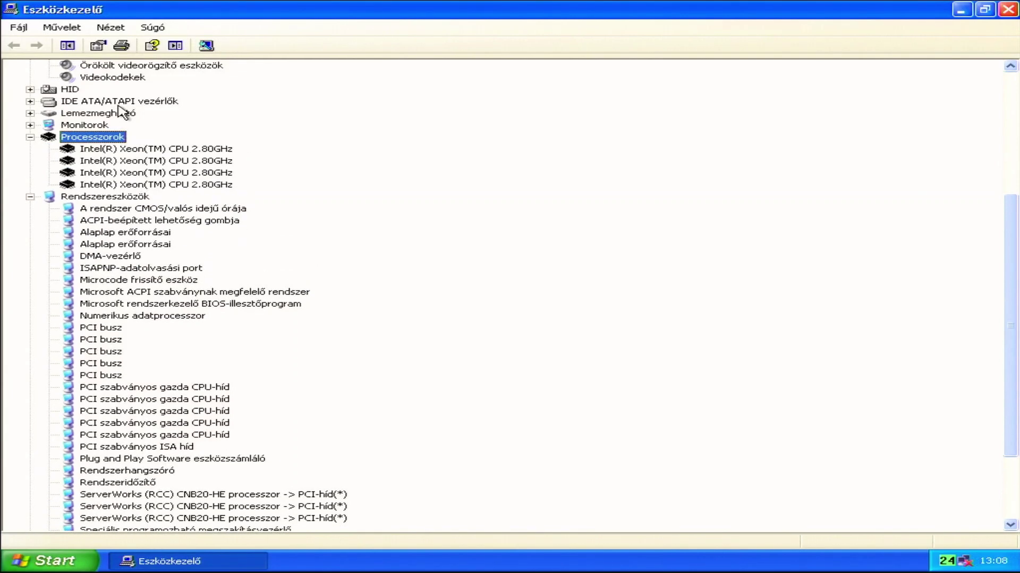
Step: Expand the Monitorok, Lemezmeghajtó and IDE ATA/ATAPI vezérlők categories to view the monitor, hard disk and IDE channels
key("Up")
key("Right")
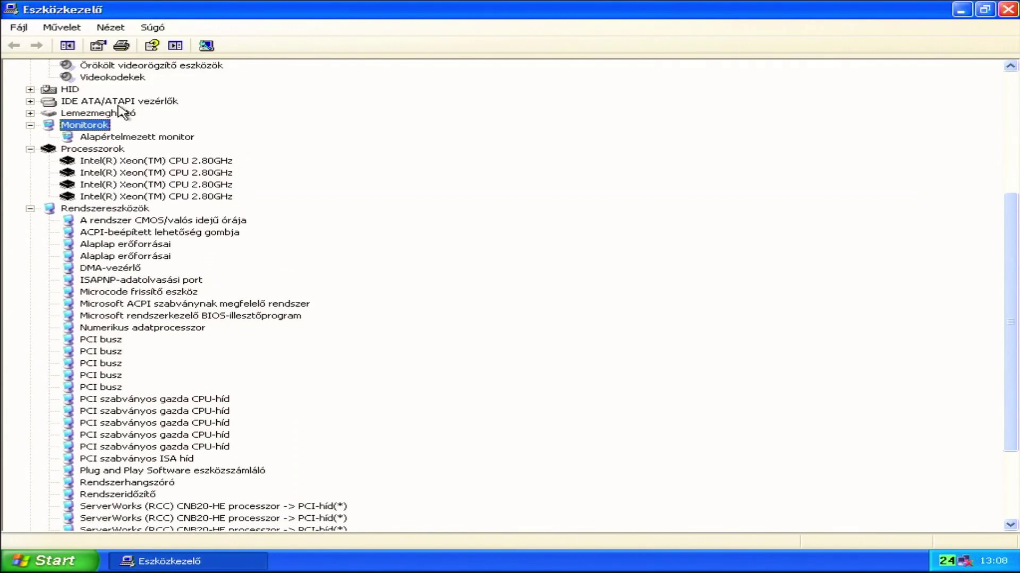
key("Up")
key("Right")
key("Up")
key("Right")
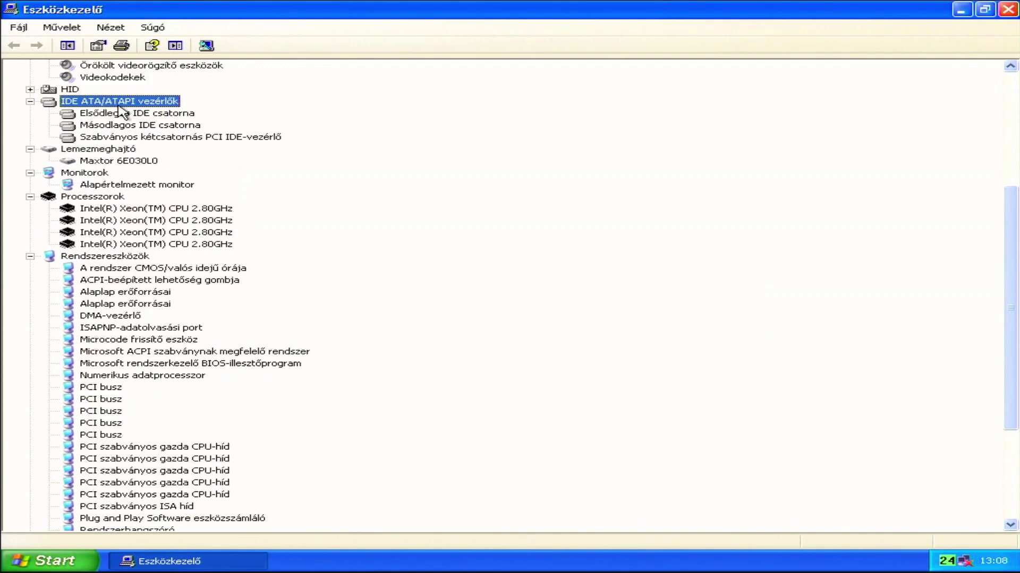
Step: Review the device tree back up to the computer's root entry, and close Device Manager and the system properties dialog
key("Up")
key("Up")
key("Up")
key("Up")
key("Up")
key("Up")
key("Up")
key("Up")
key("Right")
key("Up")
key("Up")
key("Up")
key("Right")
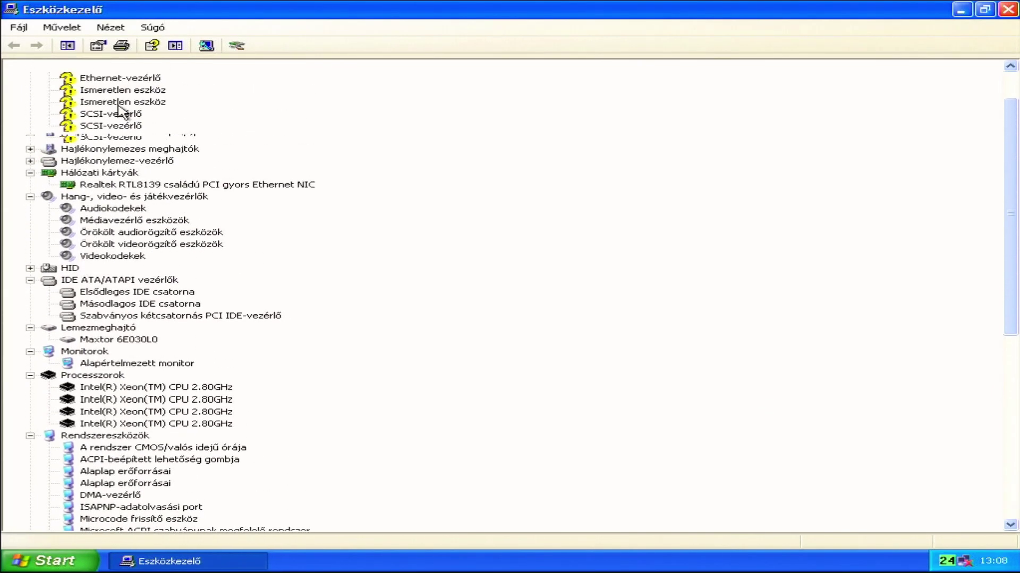
key("Up")
key("Up")
key("Up")
key("Up")
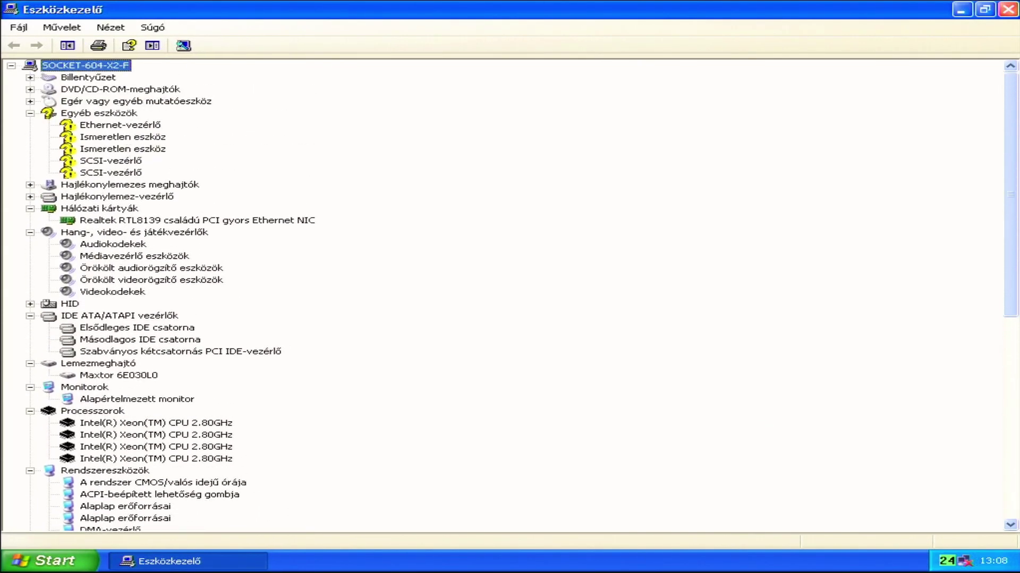
left_click(1007, 9)
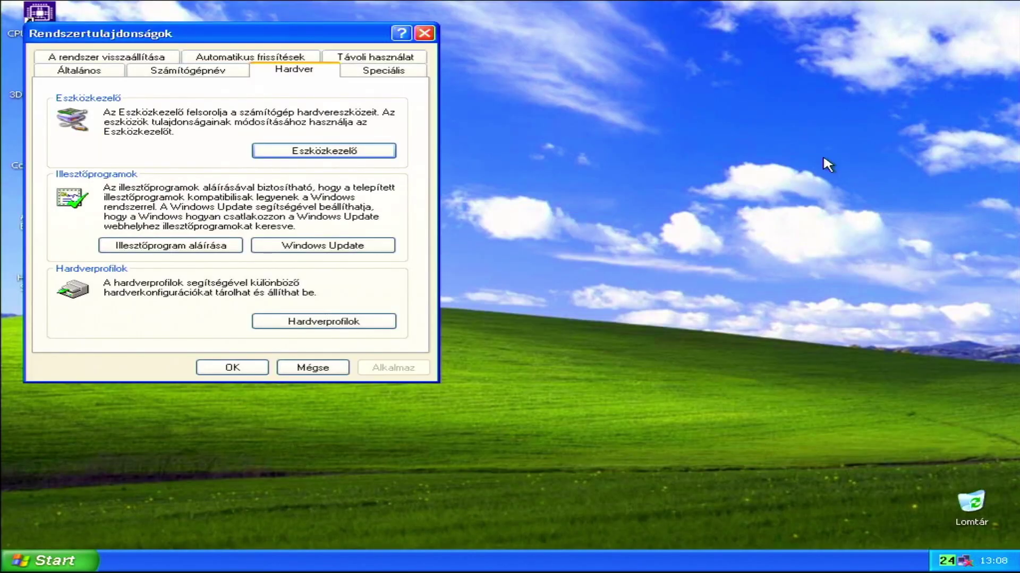
left_click(423, 34)
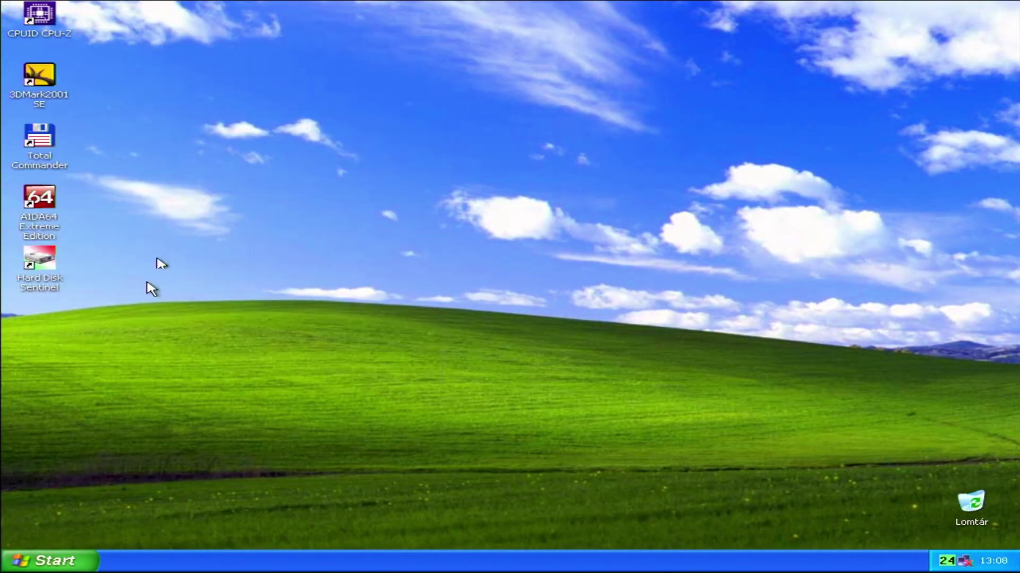
Step: Shut down the computer with the Kikapcsolás option
left_click(25, 559)
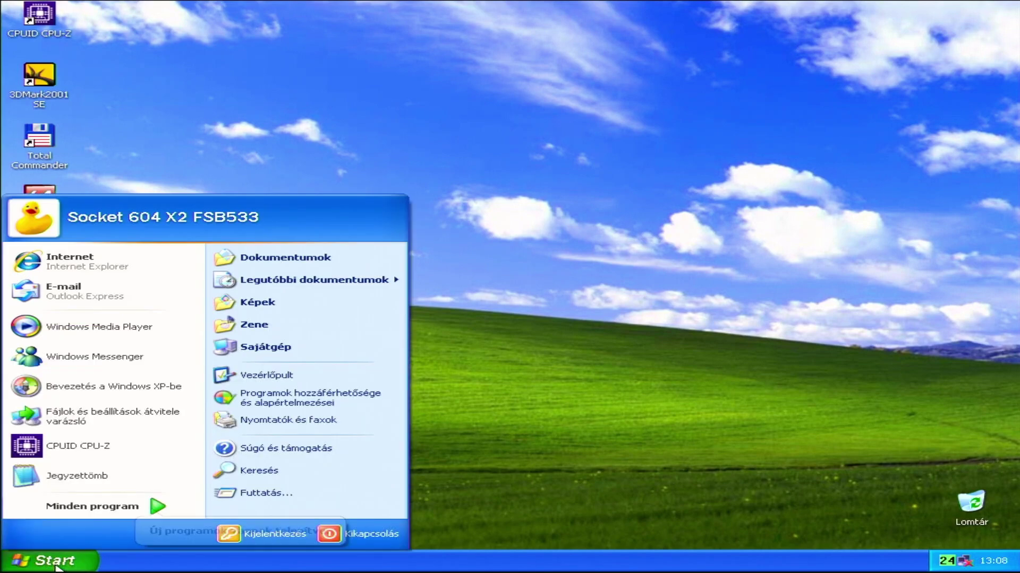
left_click(360, 534)
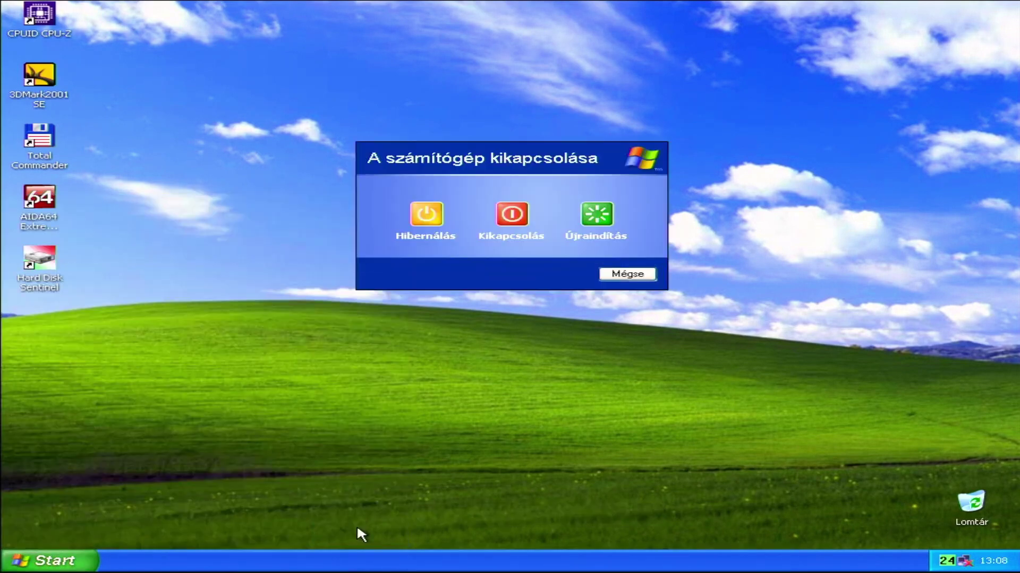
left_click(510, 215)
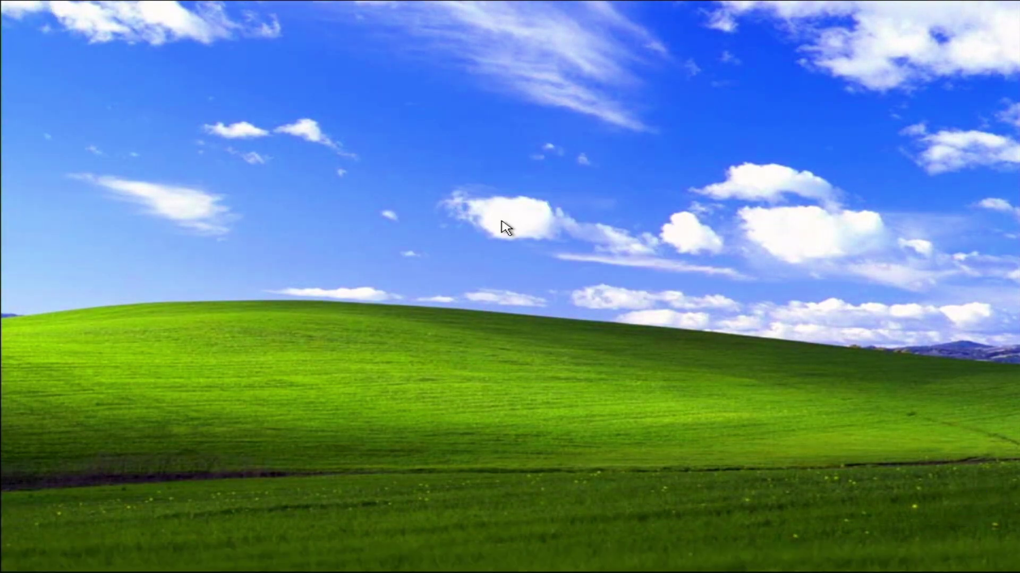